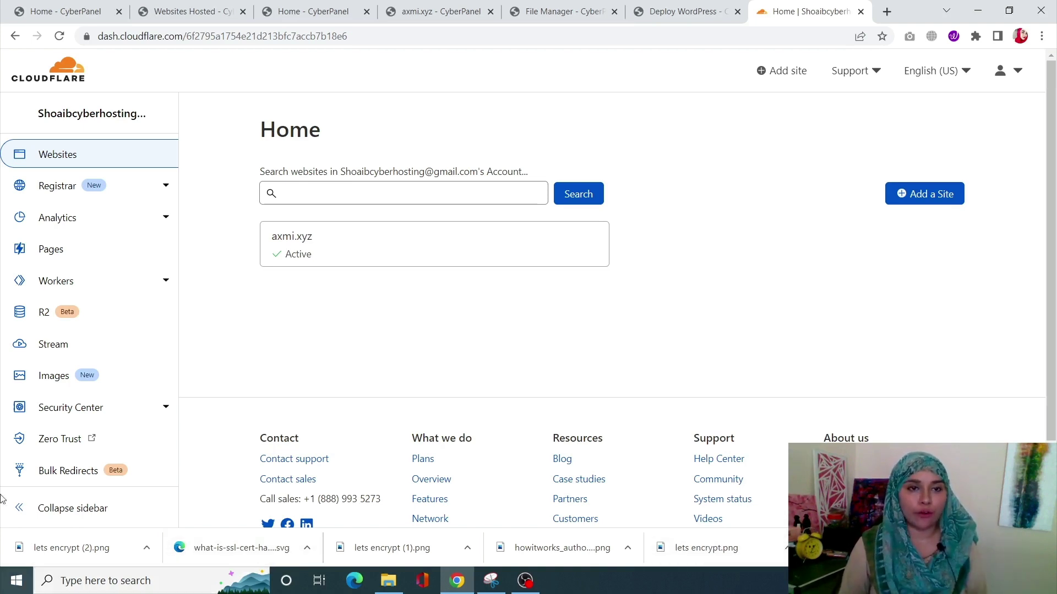
- Go to the axmi.xyz DNS records page in Cloudflare and begin adding a new record
{"action": "left_click", "coordinate": [278, 249]}
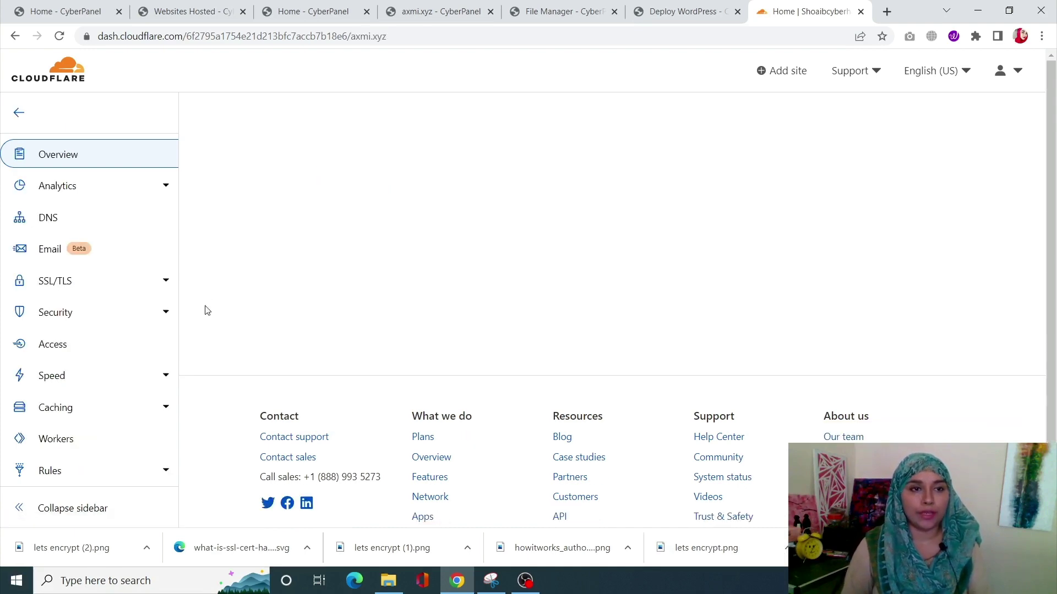
{"action": "left_click", "coordinate": [69, 222]}
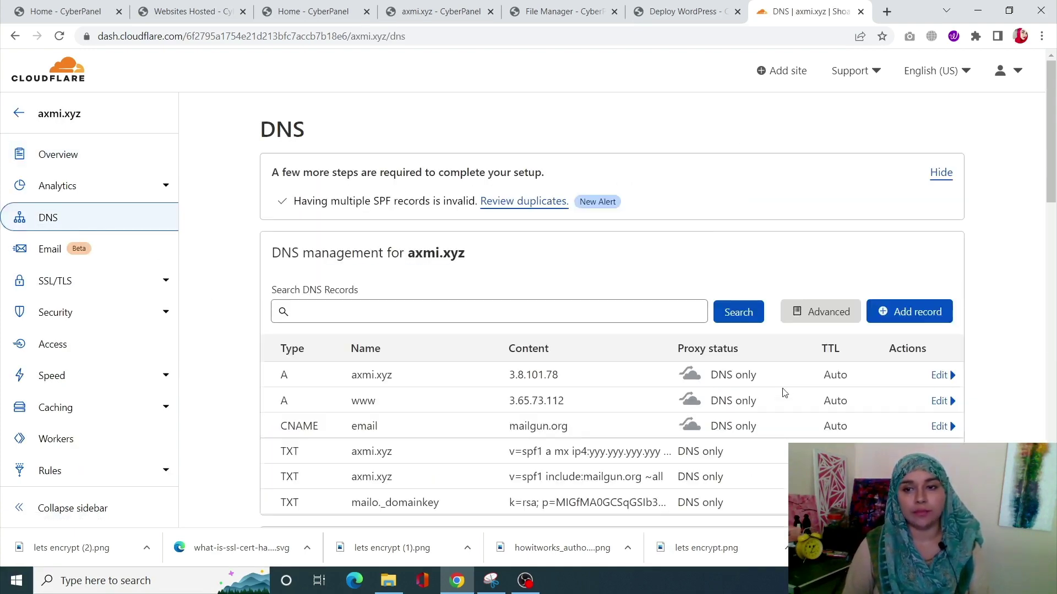
{"action": "scroll", "coordinate": [771, 393], "scroll_direction": "down", "scroll_amount": 1}
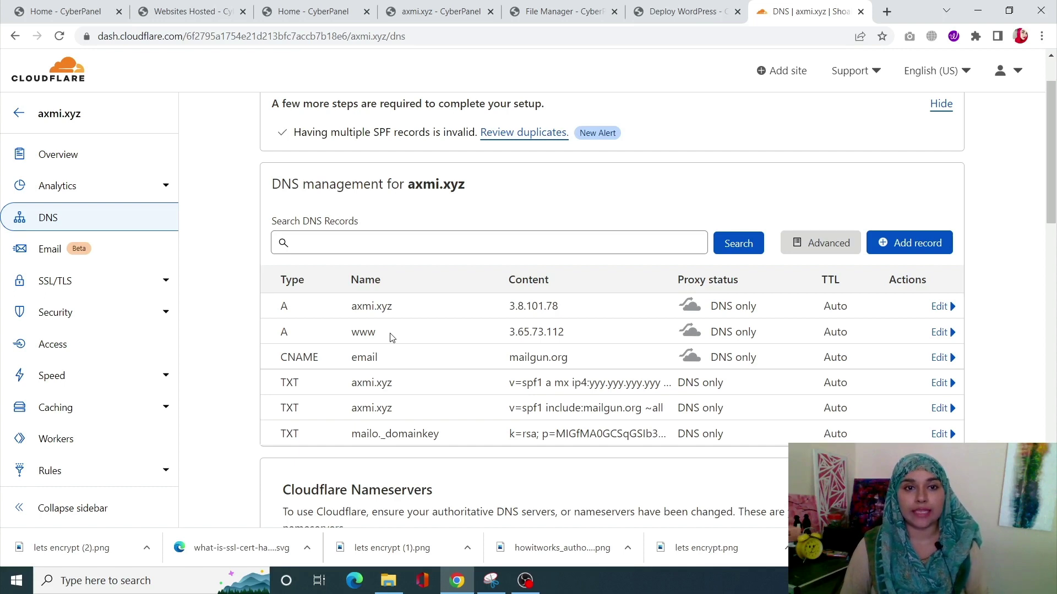
{"action": "left_click", "coordinate": [894, 245]}
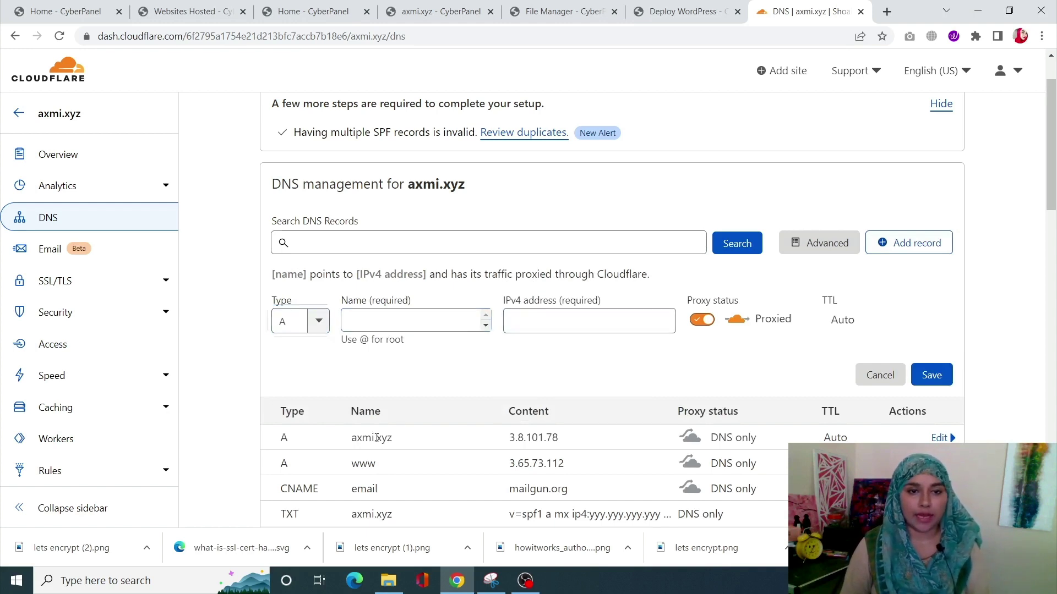
- Create a DNS-only A record named * pointing to 3.8.101.78 and save it
{"action": "left_click", "coordinate": [406, 317]}
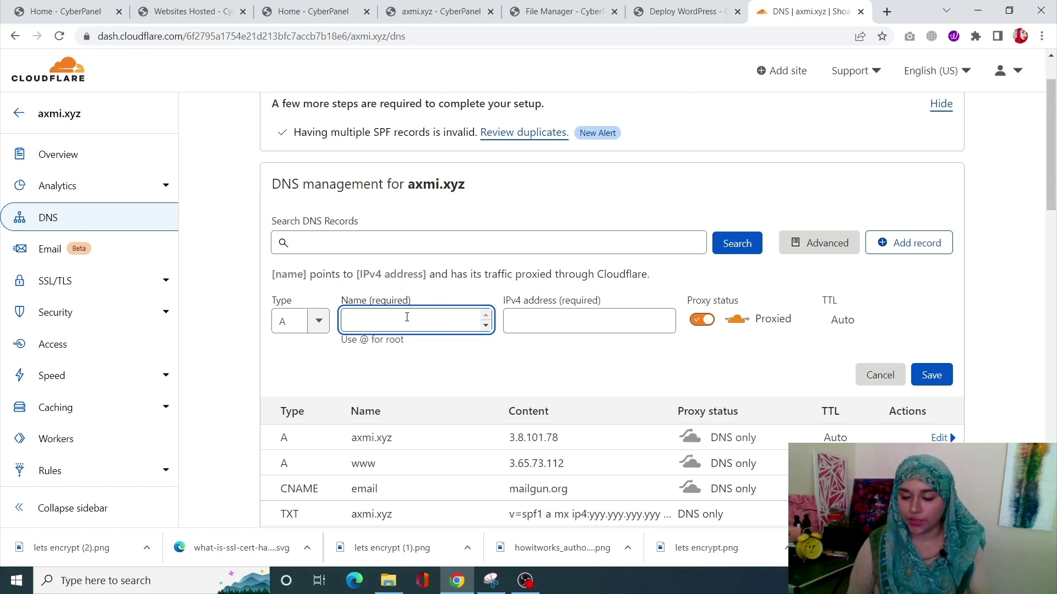
{"action": "type", "text": "*"}
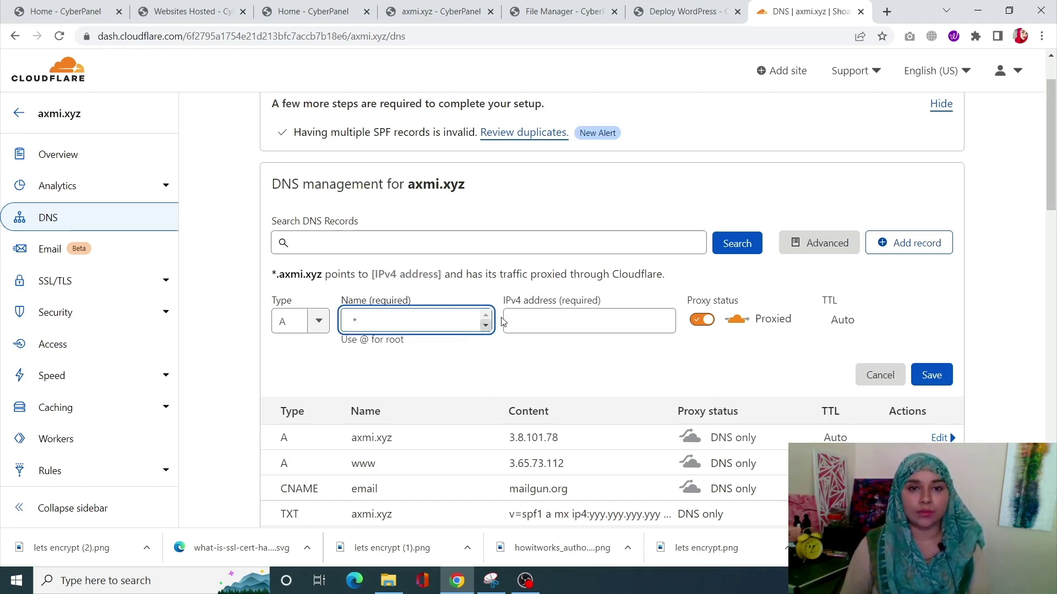
{"action": "left_click", "coordinate": [540, 317]}
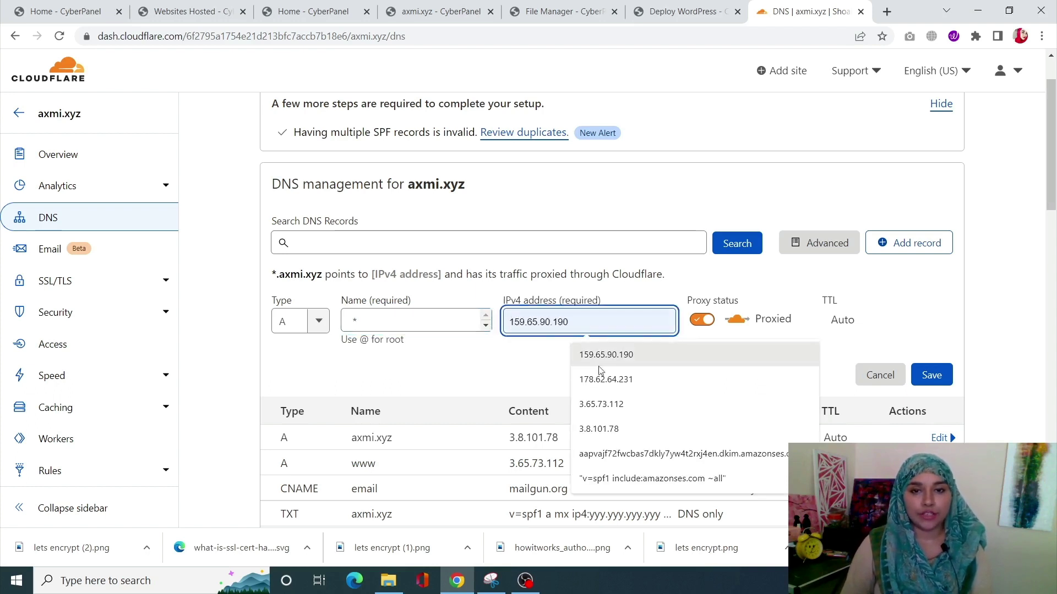
{"action": "left_click", "coordinate": [612, 428]}
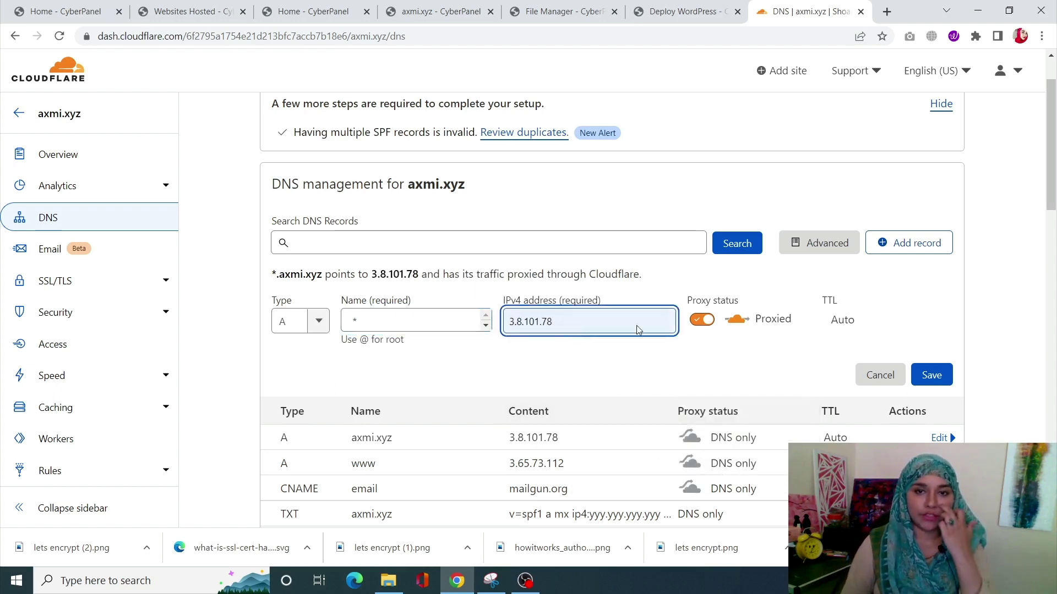
{"action": "left_click", "coordinate": [702, 321]}
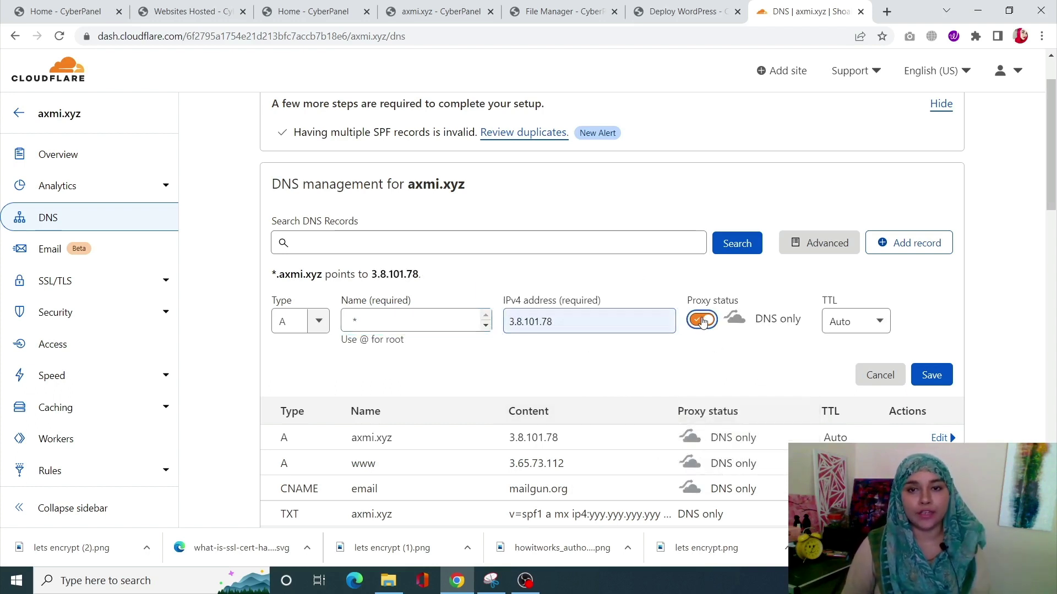
{"action": "left_click", "coordinate": [938, 376]}
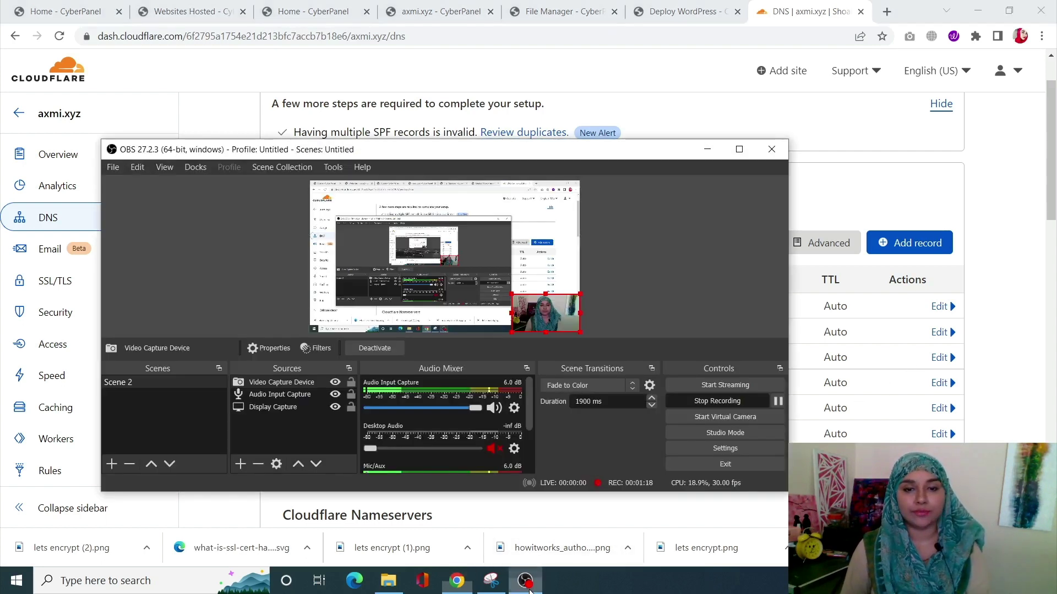
- Check the saved * → 3.8.101.78 record, then switch to the CyberPanel Home browser tab
{"action": "left_click", "coordinate": [525, 581]}
{"action": "key", "text": "alt+Tab"}
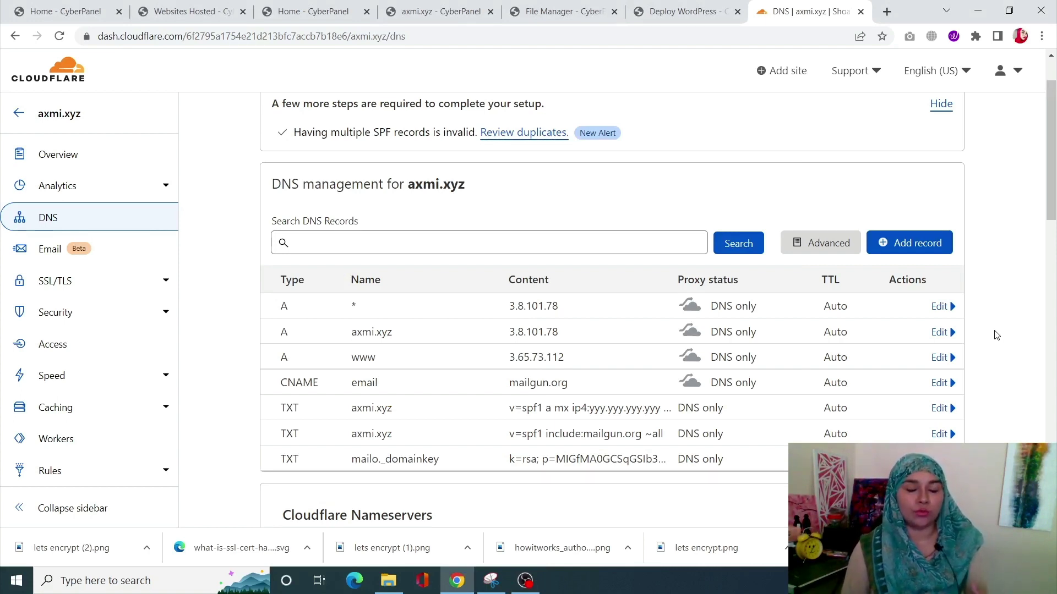
{"action": "left_click", "coordinate": [97, 6]}
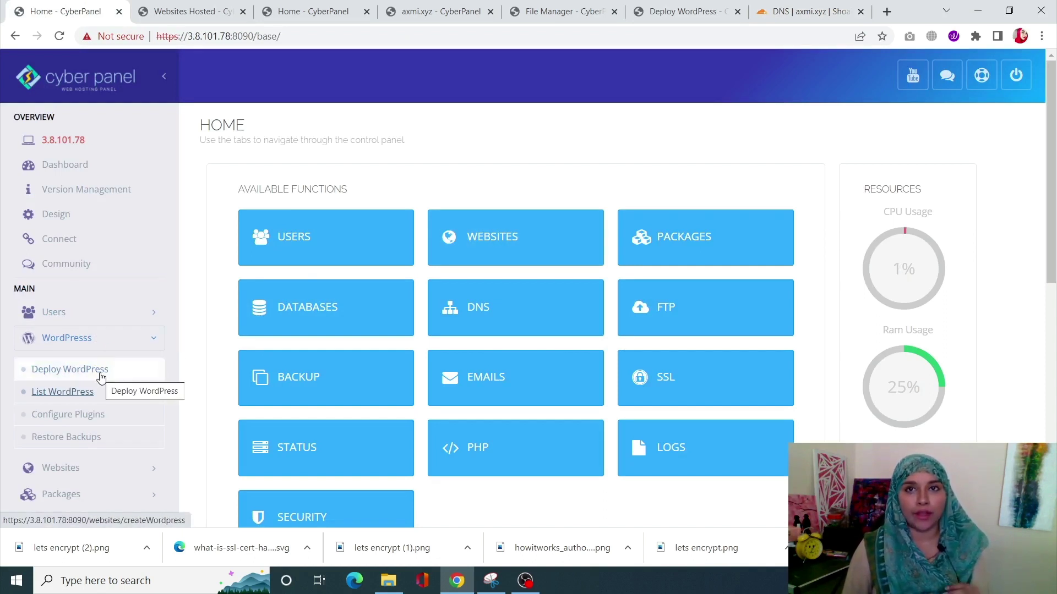
- Open the WordPress site creation form with the Default package and admin as owner
{"action": "left_click", "coordinate": [685, 11]}
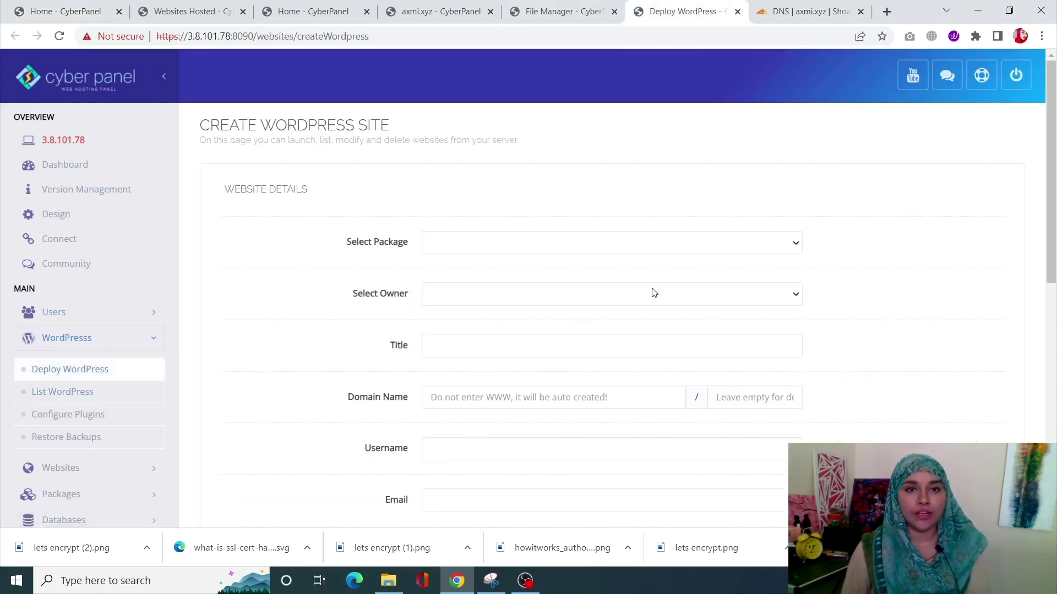
{"action": "scroll", "coordinate": [425, 328], "scroll_direction": "down", "scroll_amount": 1}
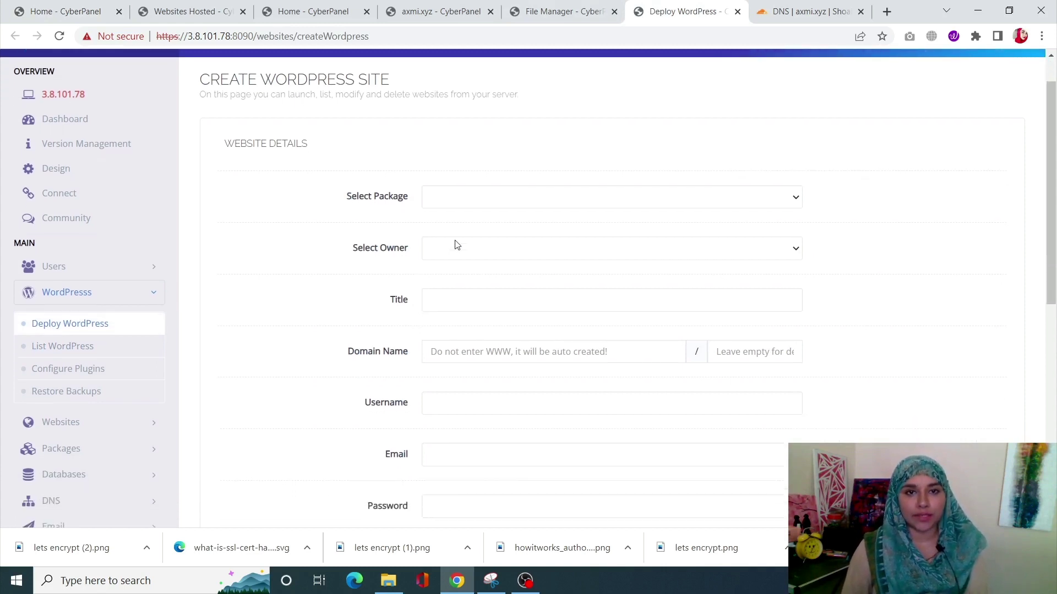
{"action": "left_click", "coordinate": [471, 203]}
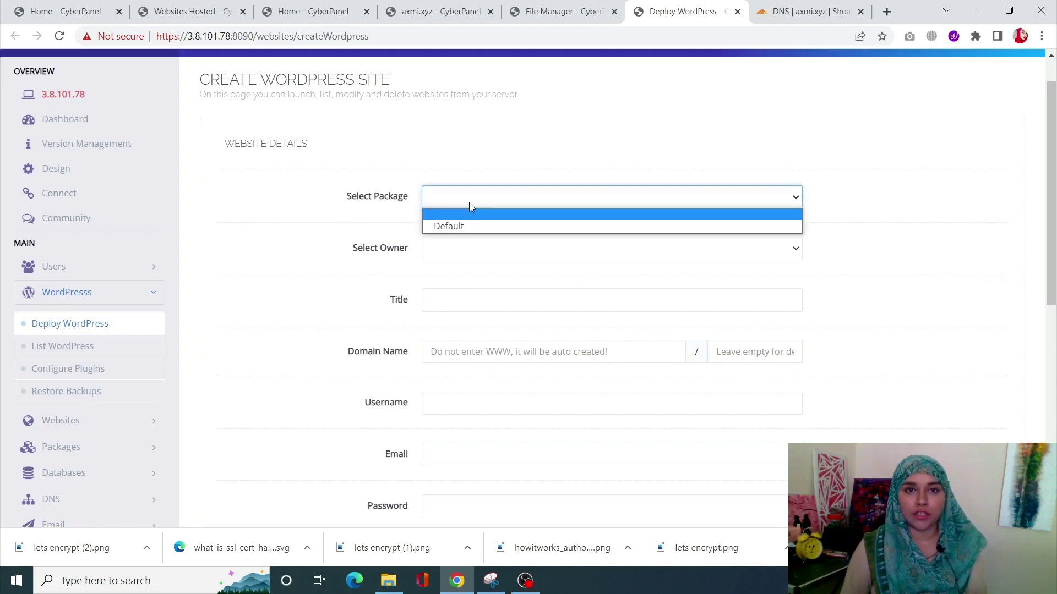
{"action": "left_click", "coordinate": [472, 221]}
{"action": "left_click", "coordinate": [471, 247]}
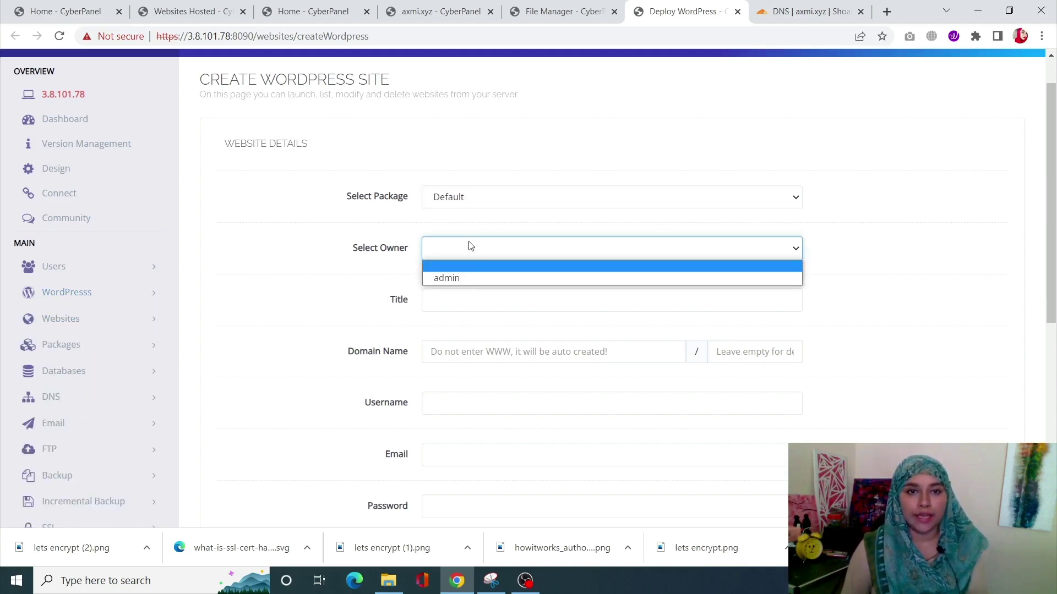
{"action": "left_click", "coordinate": [462, 278]}
- Fill in title 'blog', domain axmi.xyz, username admin, the admin e-mail and a password
{"action": "left_click", "coordinate": [462, 312]}
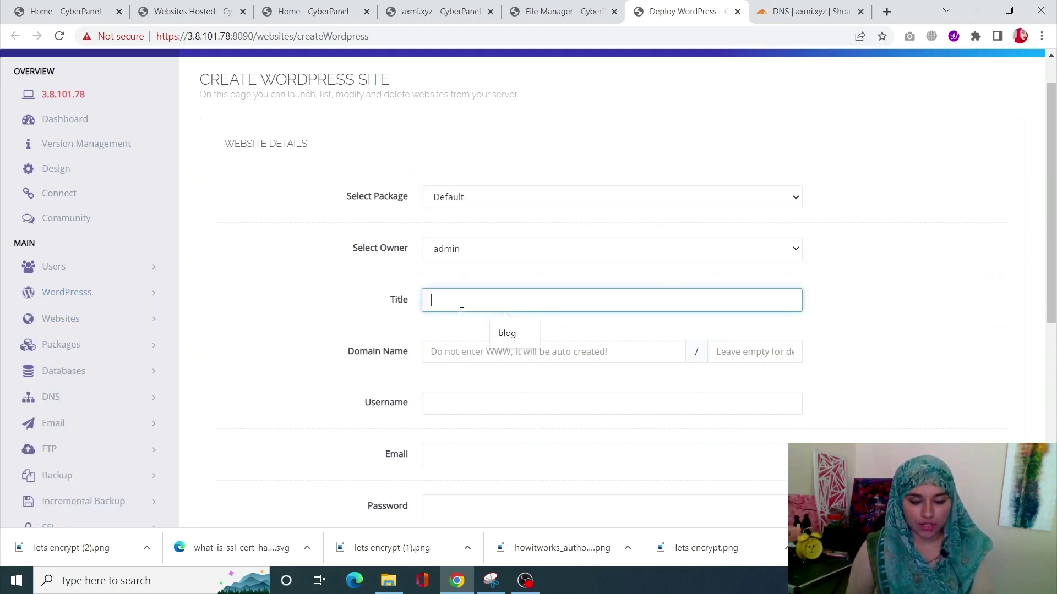
{"action": "left_click", "coordinate": [523, 333]}
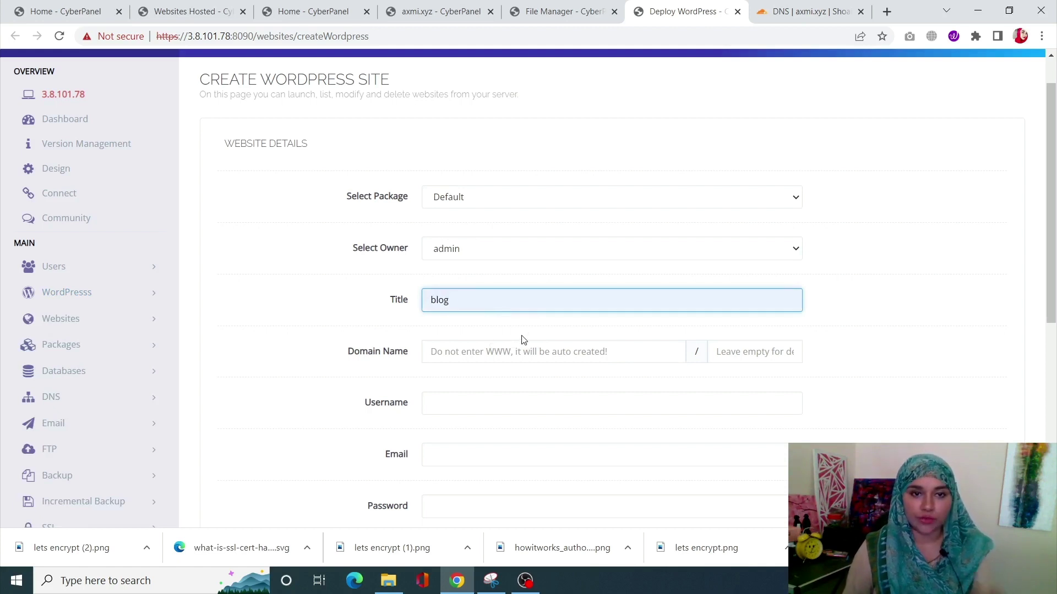
{"action": "left_click", "coordinate": [506, 356]}
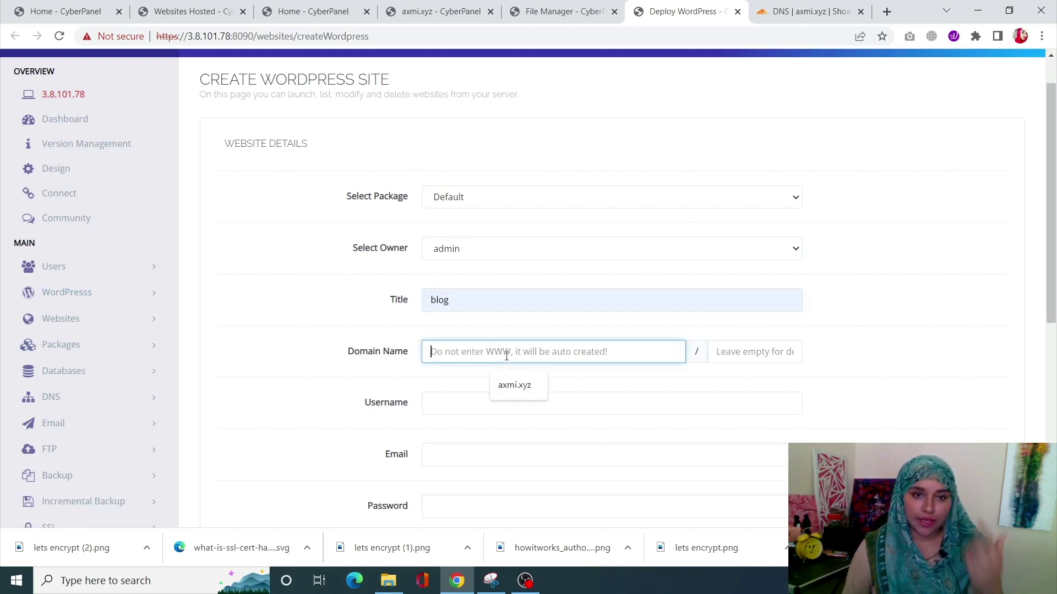
{"action": "left_click", "coordinate": [514, 386]}
{"action": "left_click", "coordinate": [507, 408]}
{"action": "left_click", "coordinate": [513, 438]}
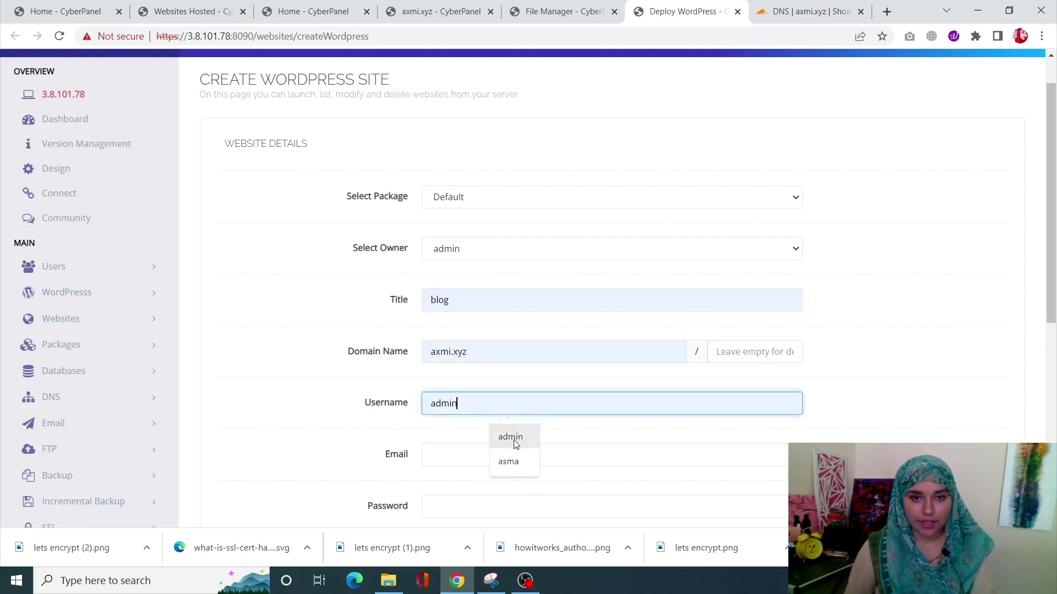
{"action": "left_click", "coordinate": [496, 455]}
{"action": "left_click", "coordinate": [527, 300]}
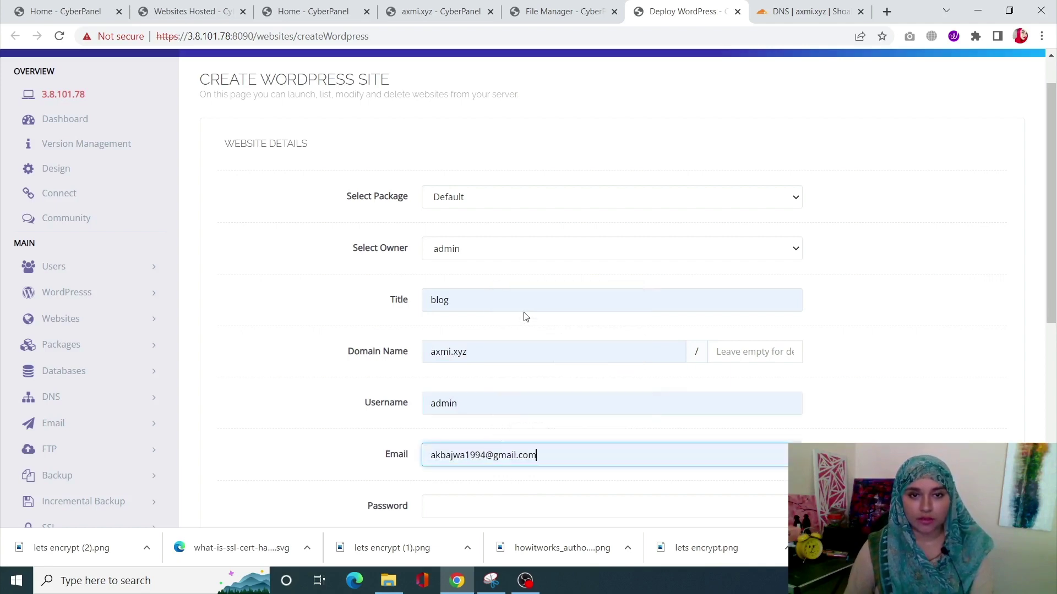
{"action": "scroll", "coordinate": [524, 314], "scroll_direction": "down", "scroll_amount": 5}
{"action": "left_click", "coordinate": [447, 173]}
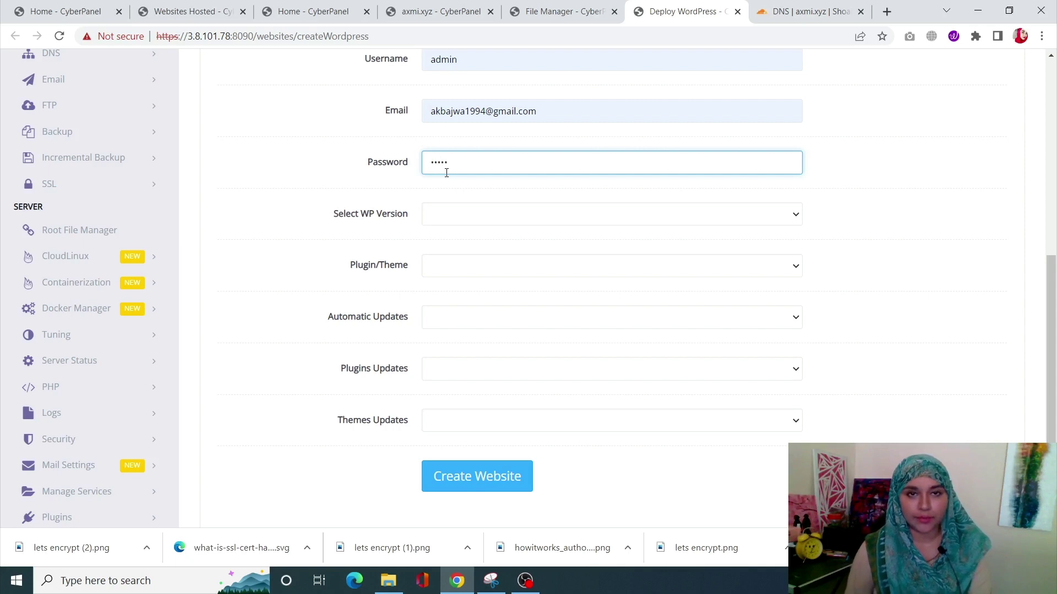
- Choose WordPress 6.0, no plugin bucket, auto-update core, plugins and themes, then create the site
{"action": "left_click", "coordinate": [456, 212]}
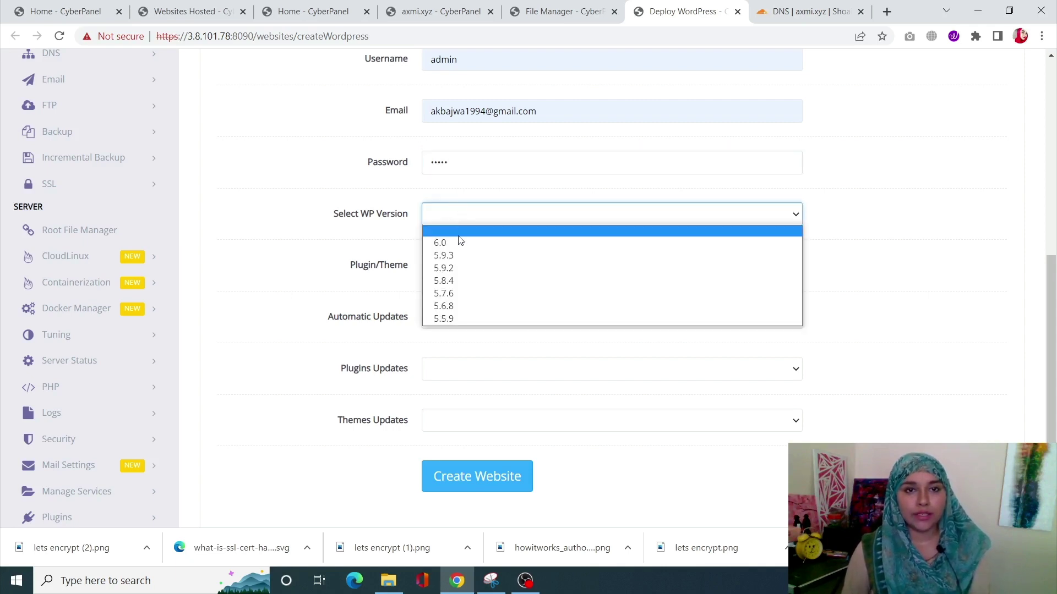
{"action": "left_click", "coordinate": [460, 244]}
{"action": "left_click", "coordinate": [455, 265]}
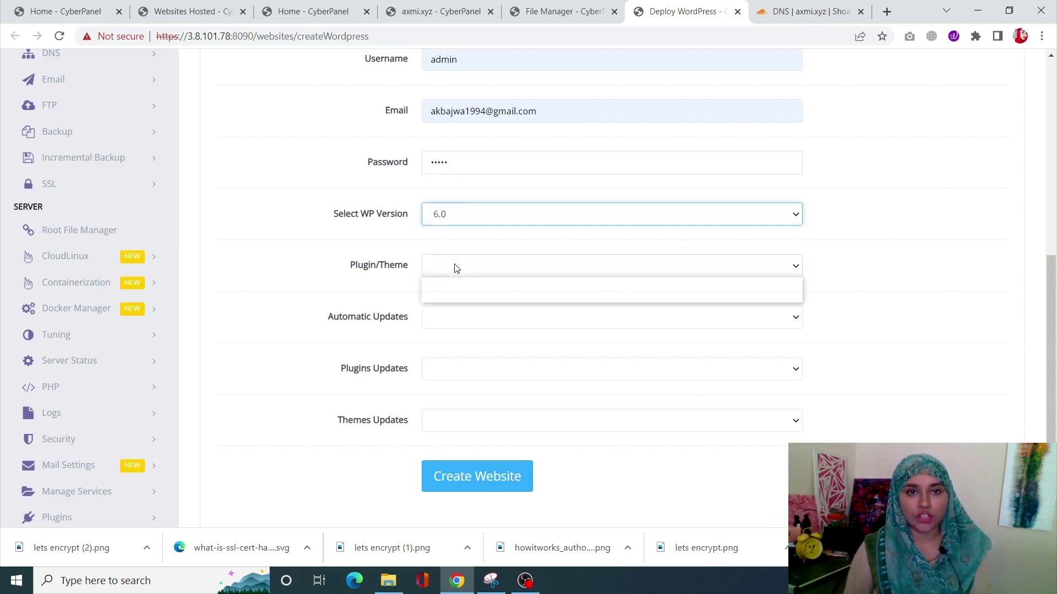
{"action": "left_click", "coordinate": [454, 295]}
{"action": "left_click", "coordinate": [475, 317]}
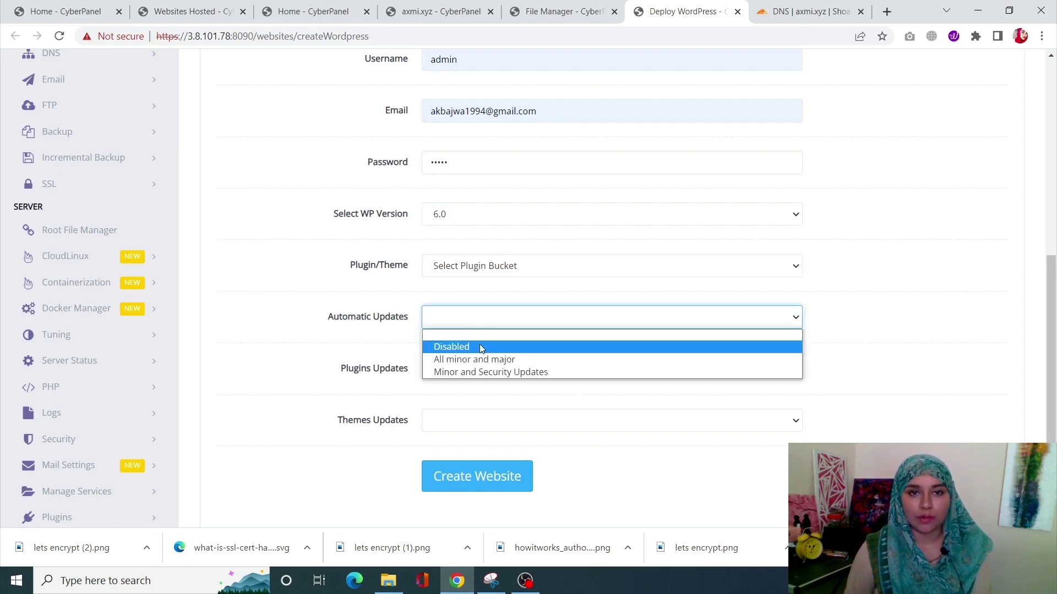
{"action": "left_click", "coordinate": [483, 359]}
{"action": "left_click", "coordinate": [471, 369]}
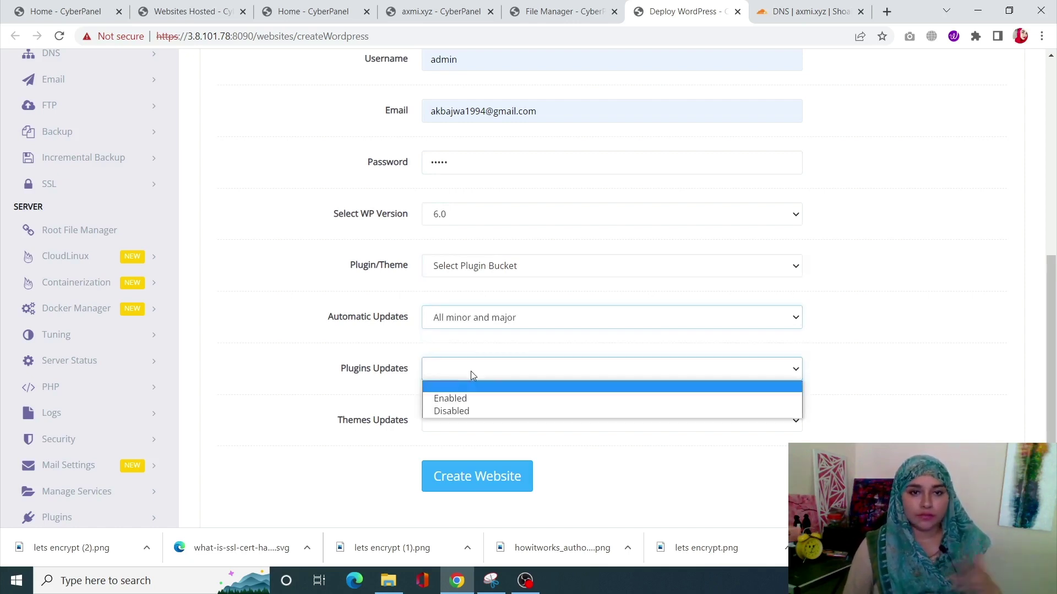
{"action": "left_click", "coordinate": [472, 398]}
{"action": "left_click", "coordinate": [473, 421]}
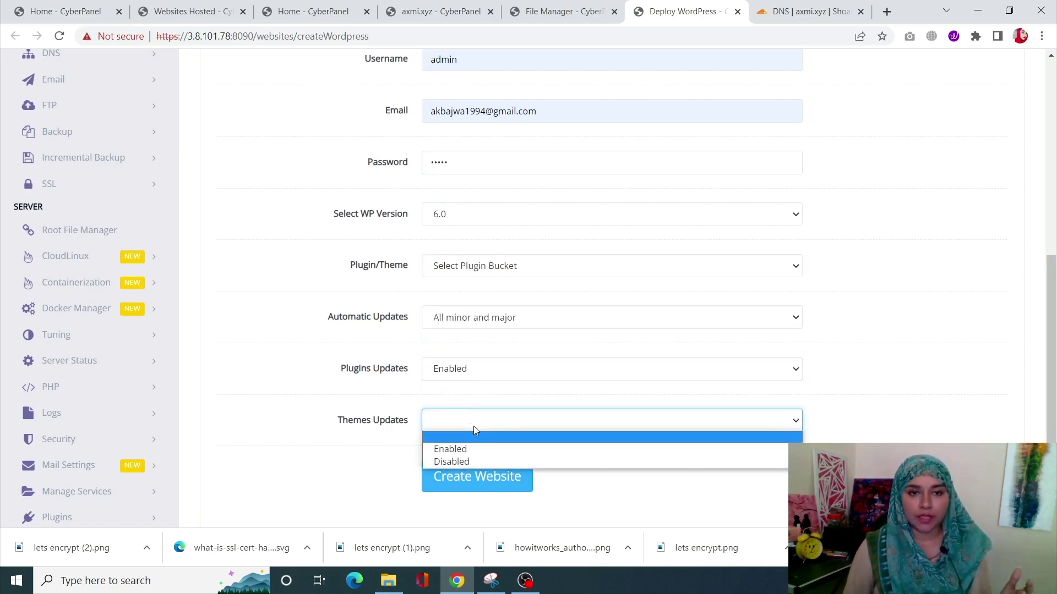
{"action": "left_click", "coordinate": [474, 449]}
{"action": "left_click", "coordinate": [501, 476]}
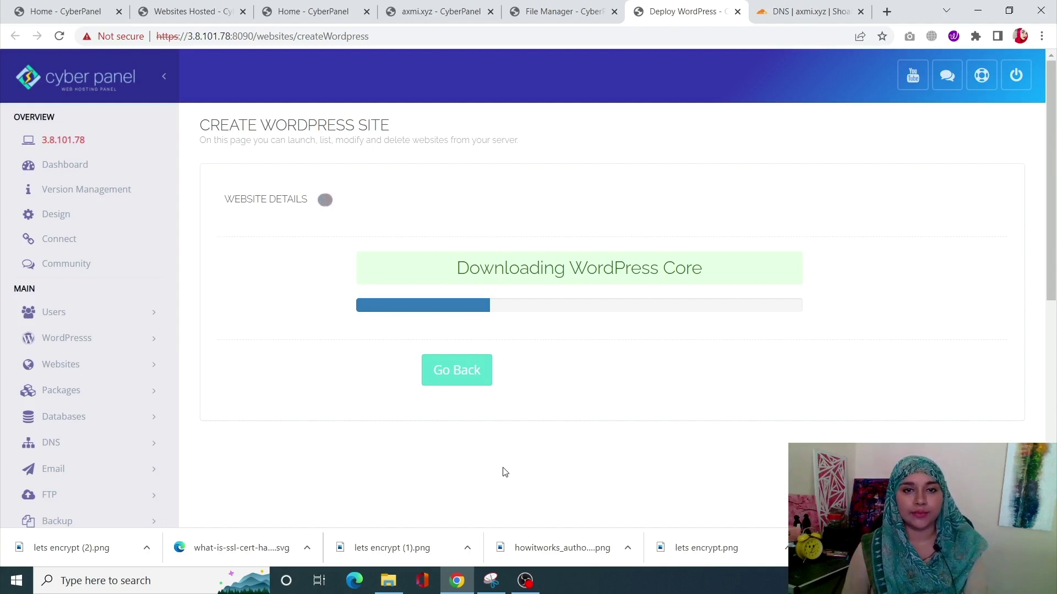
- Wait until CyberPanel reports the axmi.xyz blog WordPress install as Successfully Installed
{"action": "left_click", "coordinate": [525, 581]}
{"action": "key", "text": "alt+Tab"}
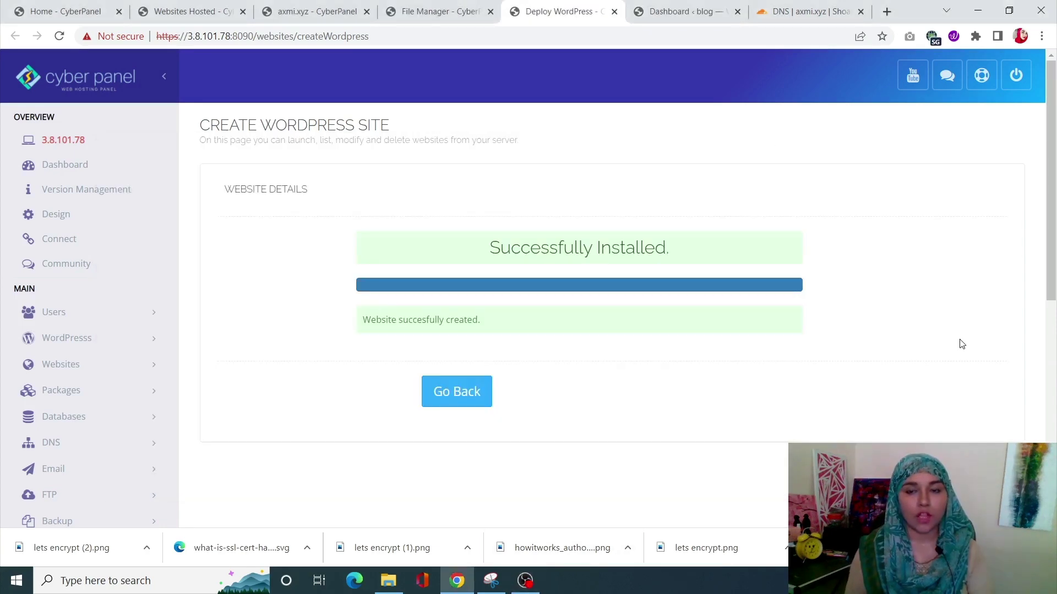
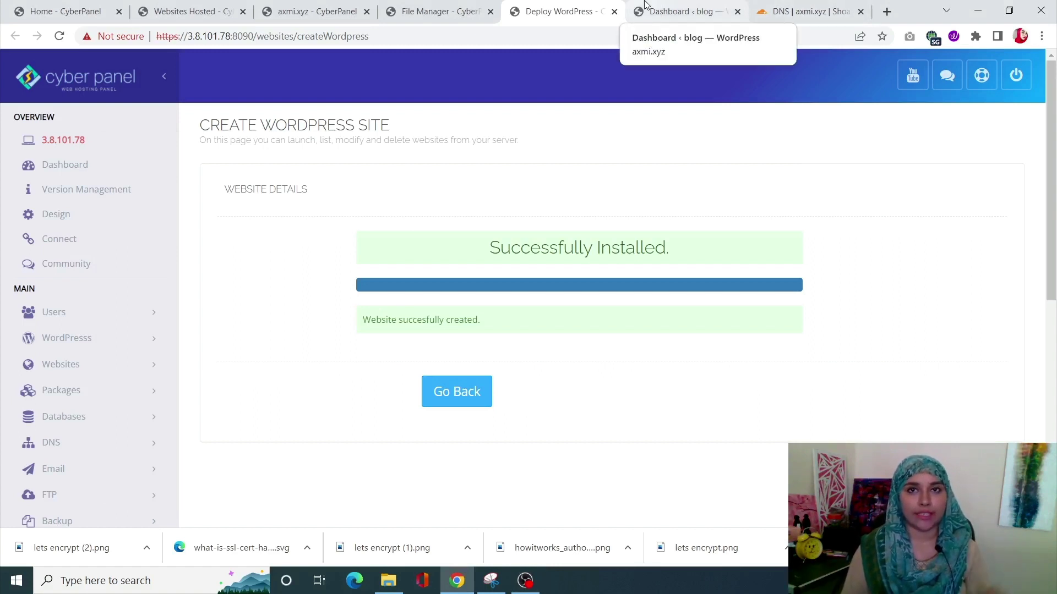
- Switch to the newly deployed axmi.xyz WordPress admin dashboard
{"action": "left_click", "coordinate": [647, 5]}
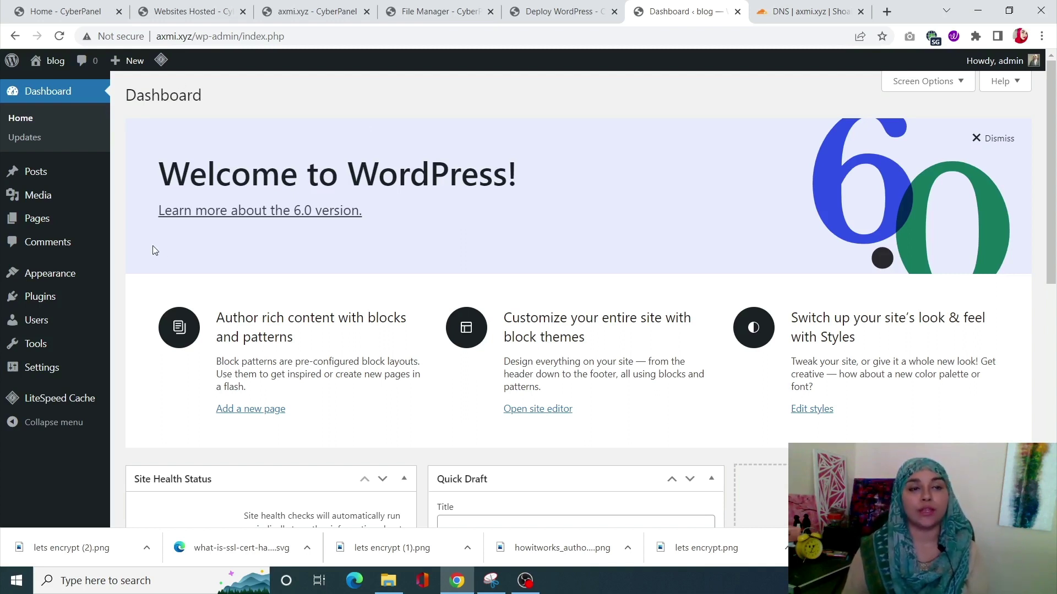
- Deactivate the LiteSpeed Cache plugin so all three plugins are inactive, then return to CyberPanel Home
{"action": "left_click", "coordinate": [81, 302]}
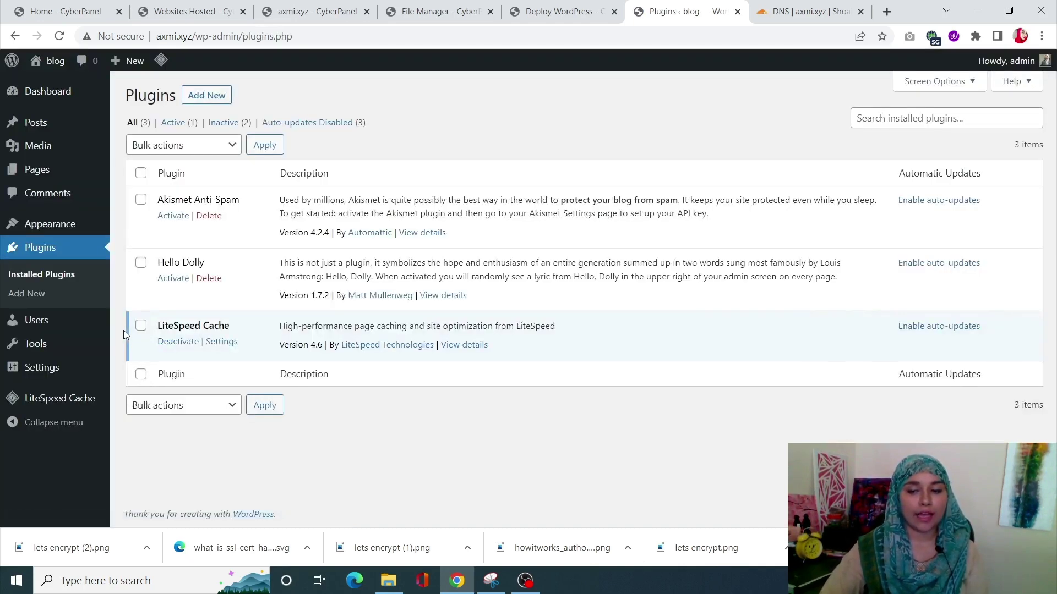
{"action": "left_click", "coordinate": [185, 345]}
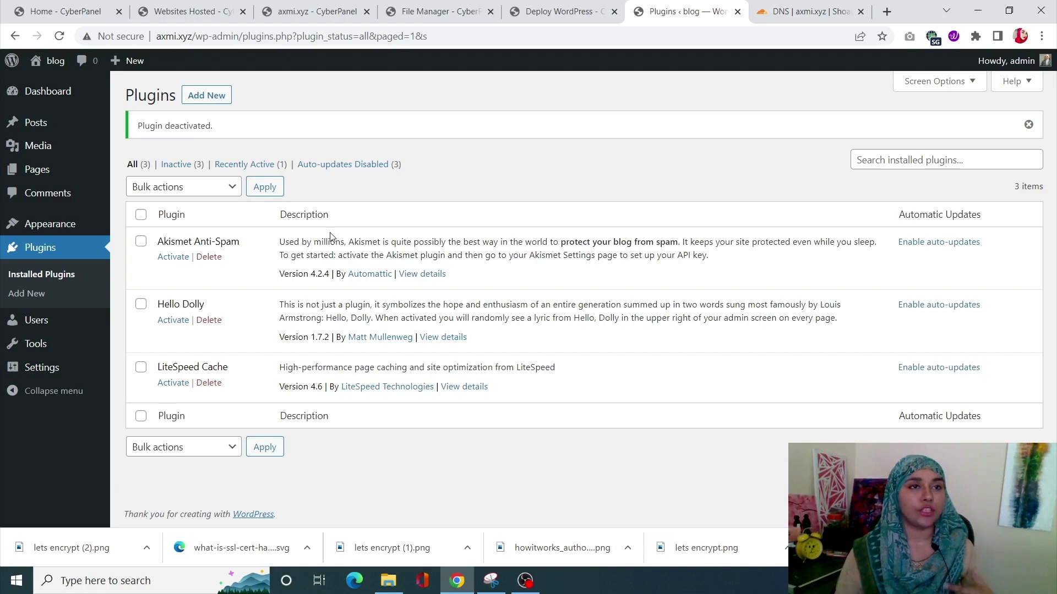
{"action": "left_click", "coordinate": [82, 7]}
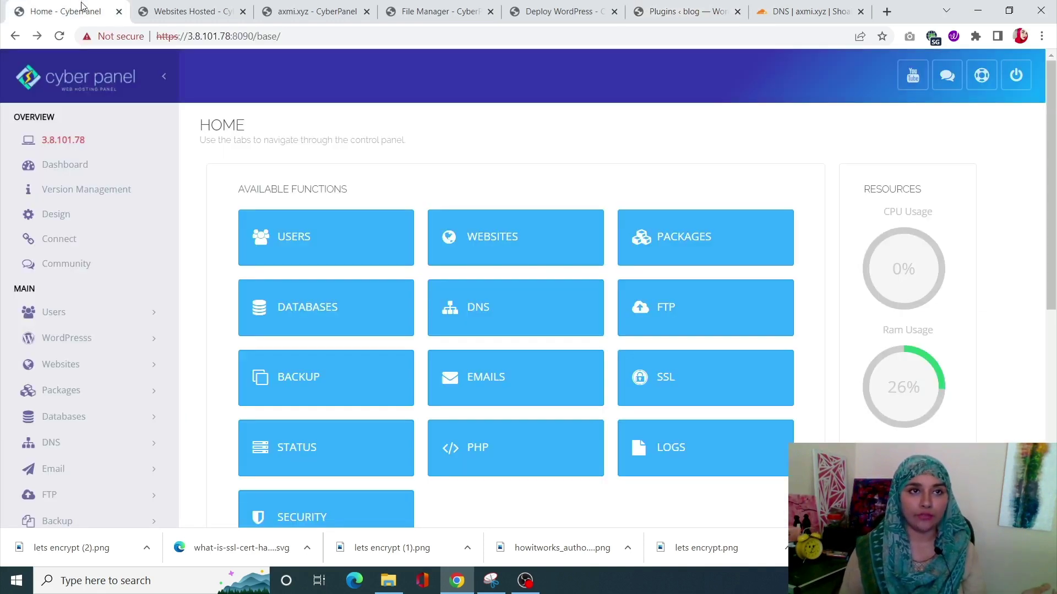
- Open File Manager for axmi.xyz, enter public_html, and bring up the actions for wp-config.php
{"action": "left_click", "coordinate": [82, 370]}
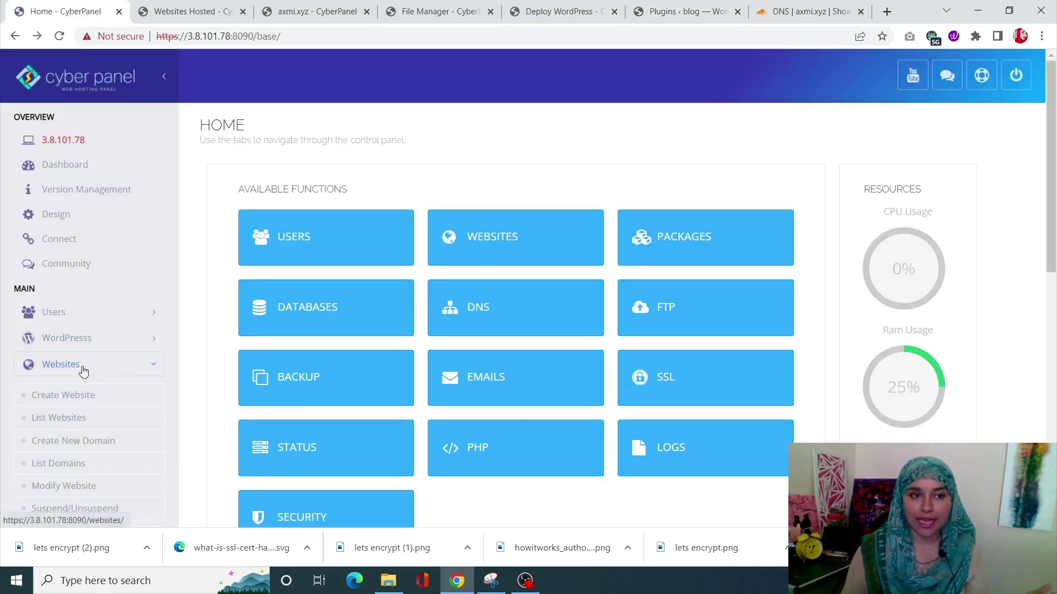
{"action": "left_click", "coordinate": [88, 421]}
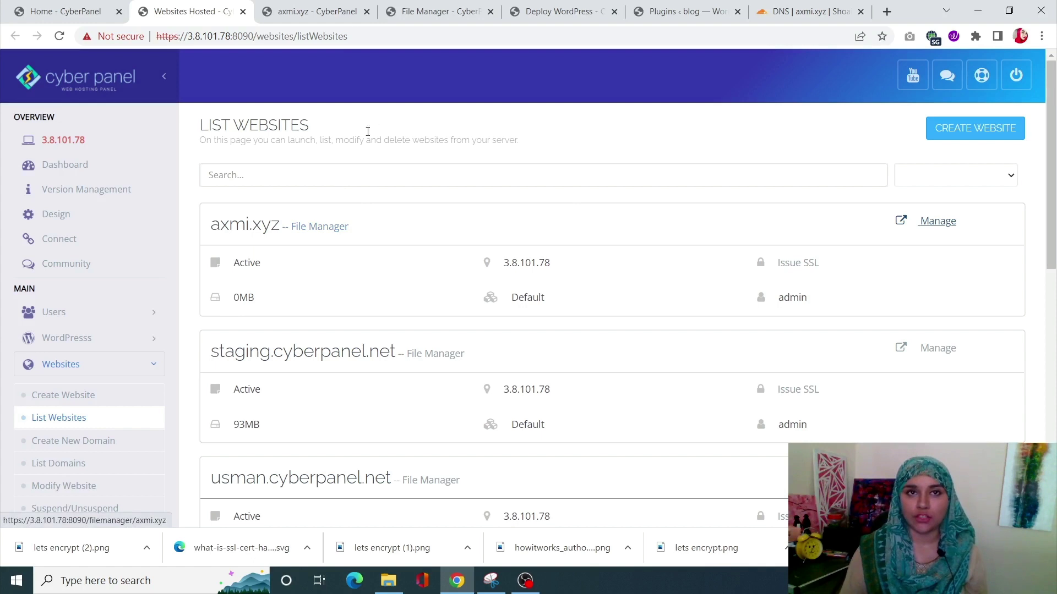
{"action": "left_click", "coordinate": [408, 21]}
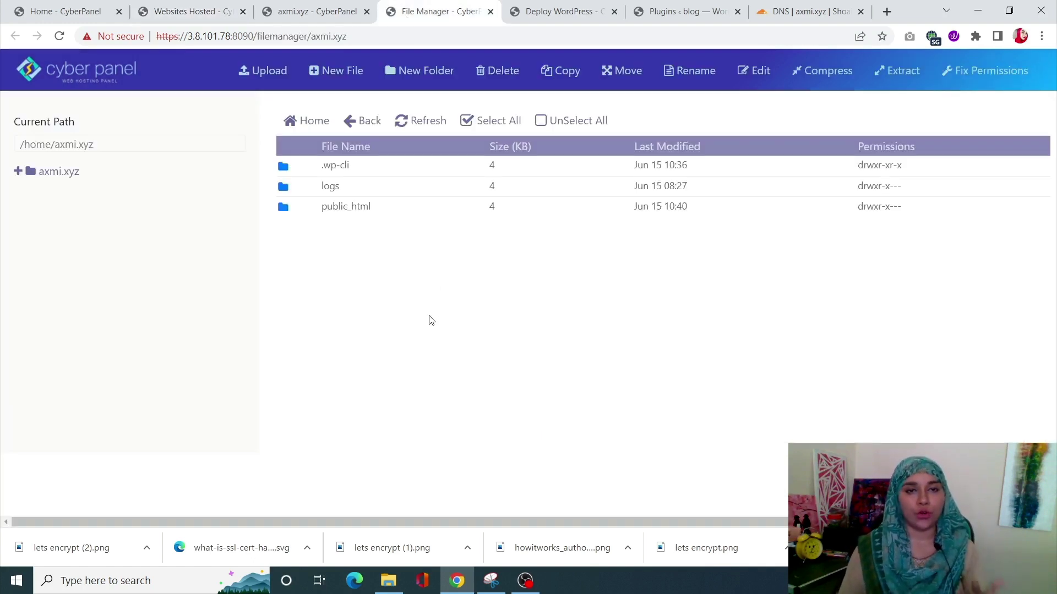
{"action": "double_click", "coordinate": [389, 212]}
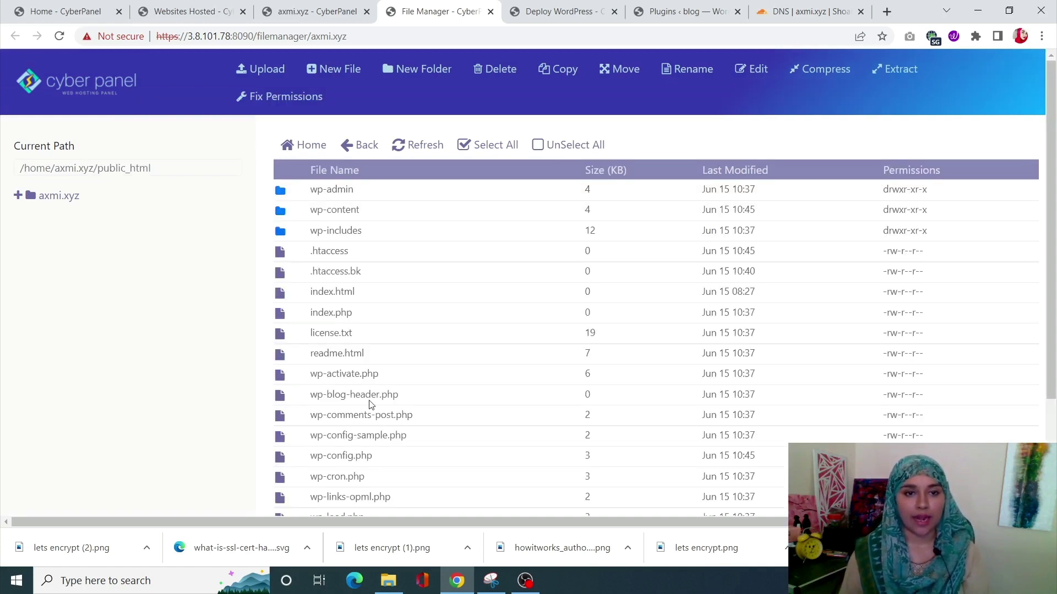
{"action": "left_click", "coordinate": [378, 456]}
{"action": "right_click", "coordinate": [378, 457]}
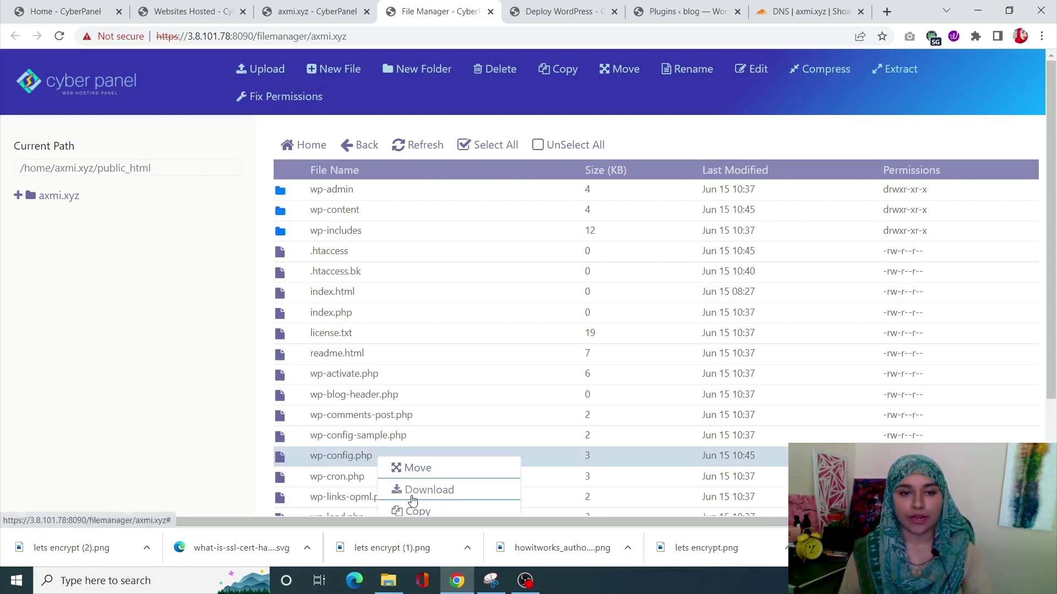
{"action": "scroll", "coordinate": [412, 500], "scroll_direction": "down", "scroll_amount": 2}
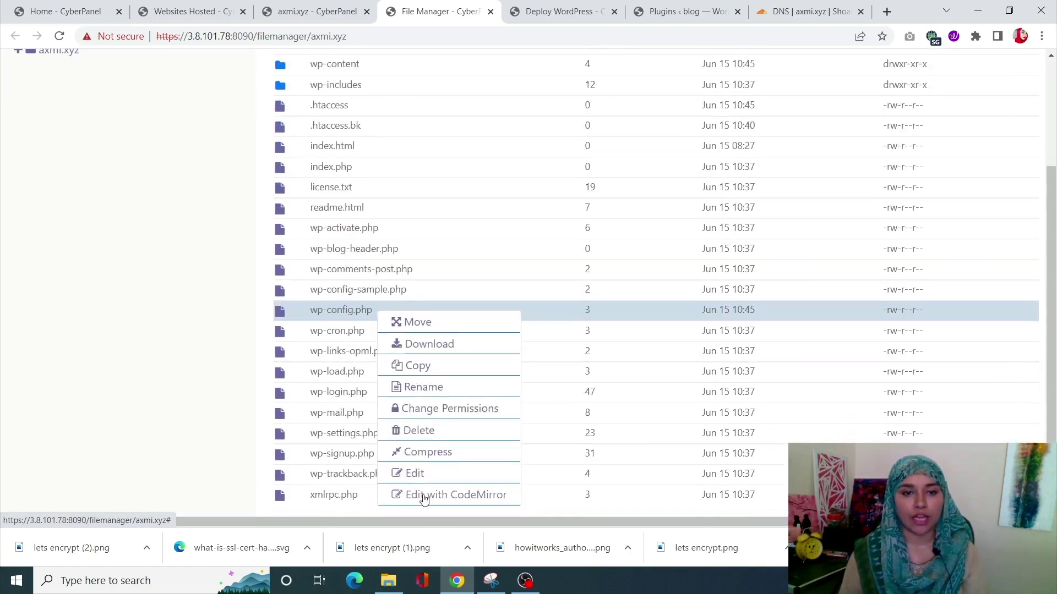
- Add define('WP_ALLOW_MULTISITE',true); on line 96 of wp-config.php in CodeMirror and save
{"action": "left_click", "coordinate": [424, 498]}
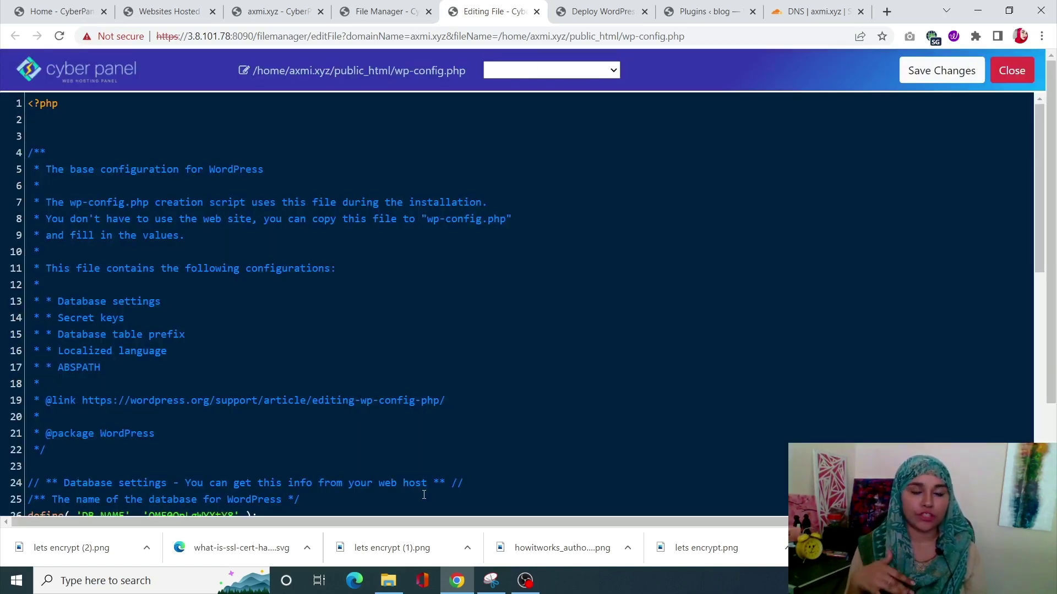
{"action": "scroll", "coordinate": [398, 384], "scroll_direction": "down", "scroll_amount": 11}
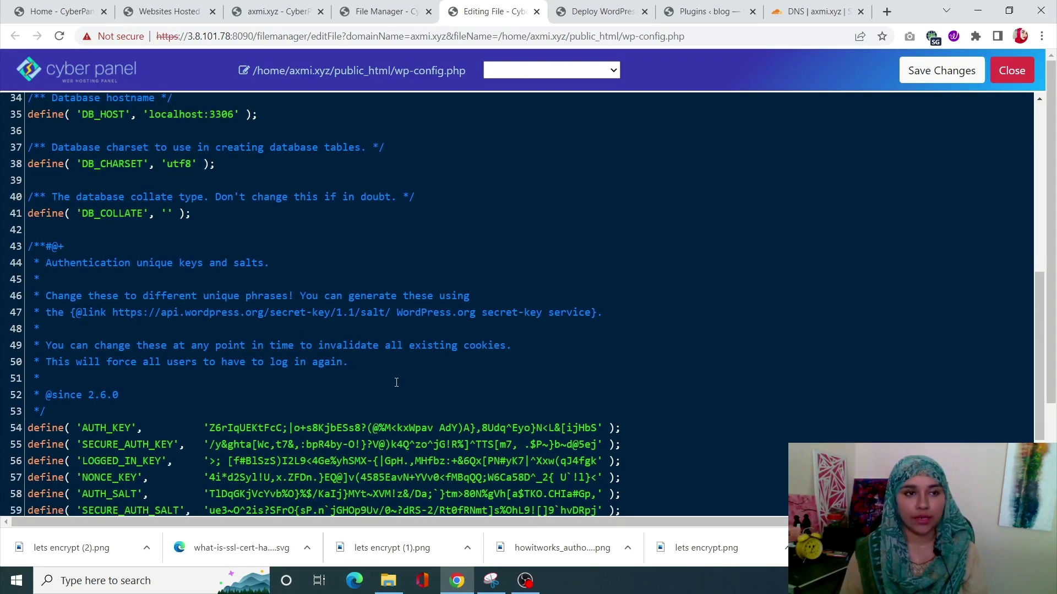
{"action": "scroll", "coordinate": [391, 384], "scroll_direction": "down", "scroll_amount": 12}
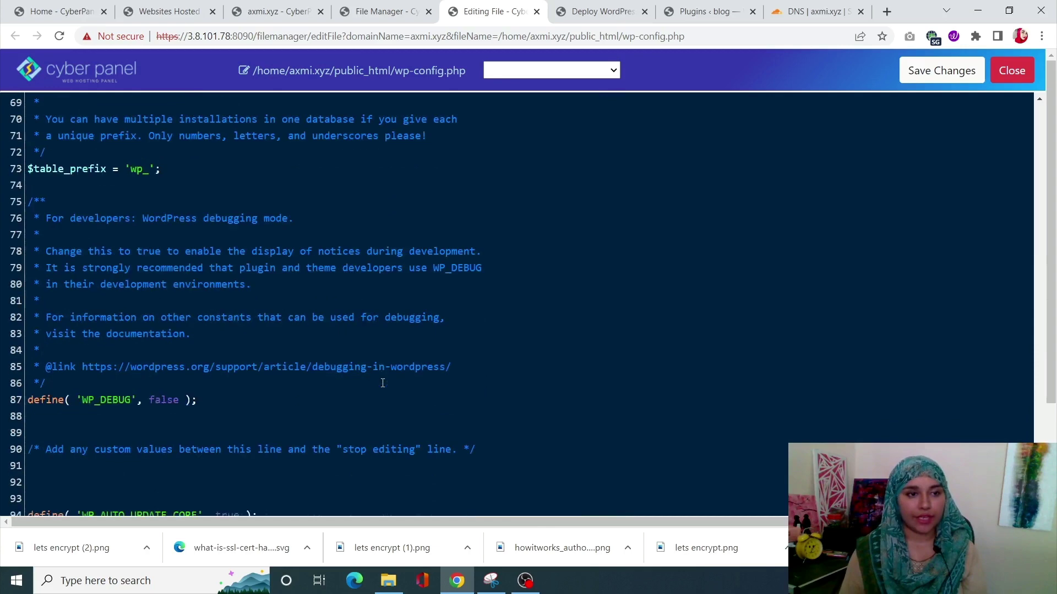
{"action": "scroll", "coordinate": [383, 383], "scroll_direction": "down", "scroll_amount": 1}
{"action": "scroll", "coordinate": [230, 439], "scroll_direction": "down", "scroll_amount": 3}
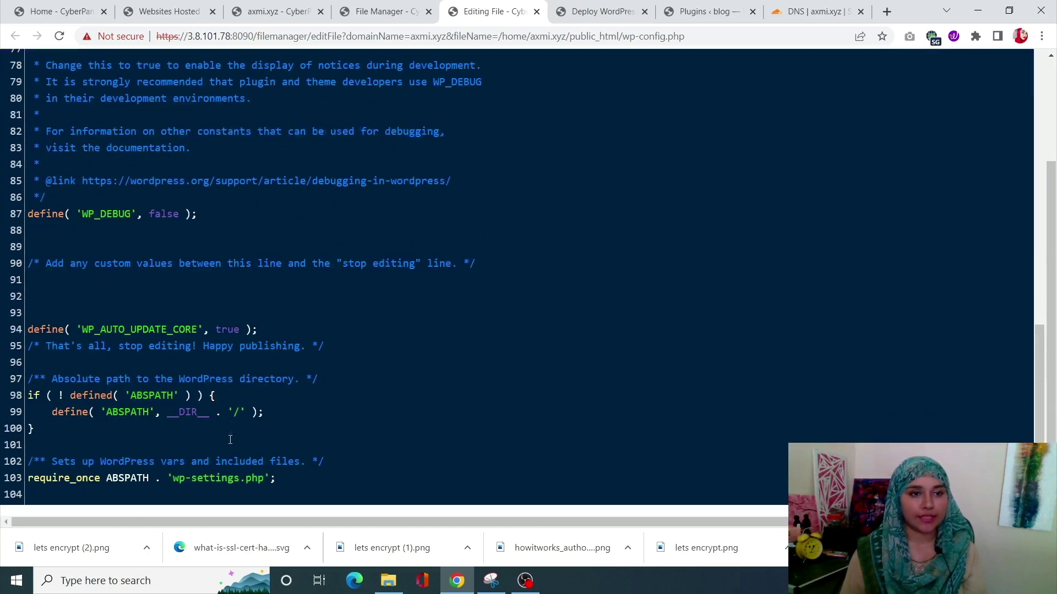
{"action": "left_click", "coordinate": [134, 362]}
{"action": "key", "text": "Return"}
{"action": "key", "text": "Return"}
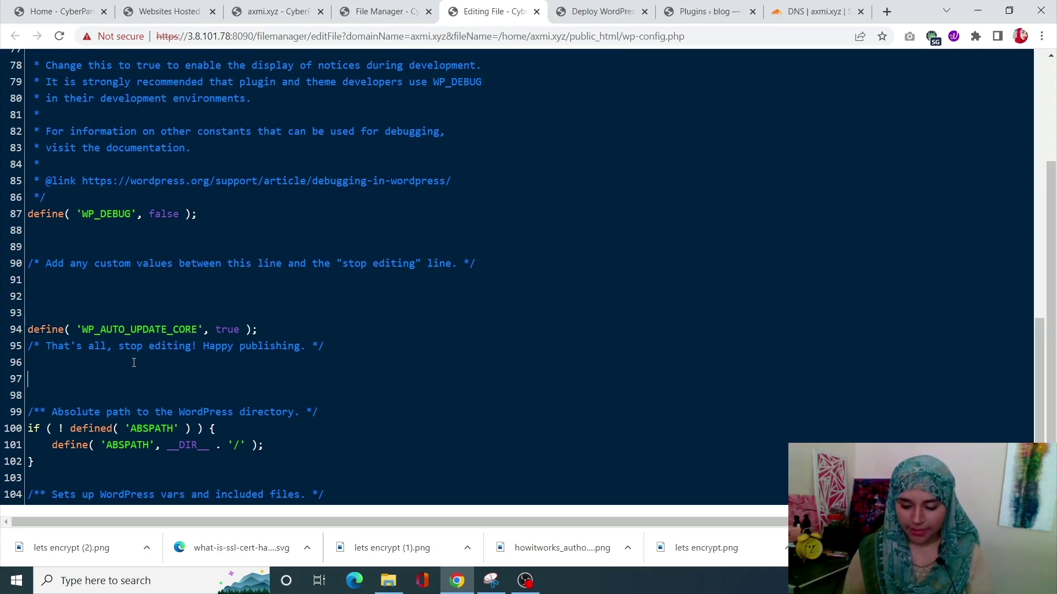
{"action": "type", "text": "define"}
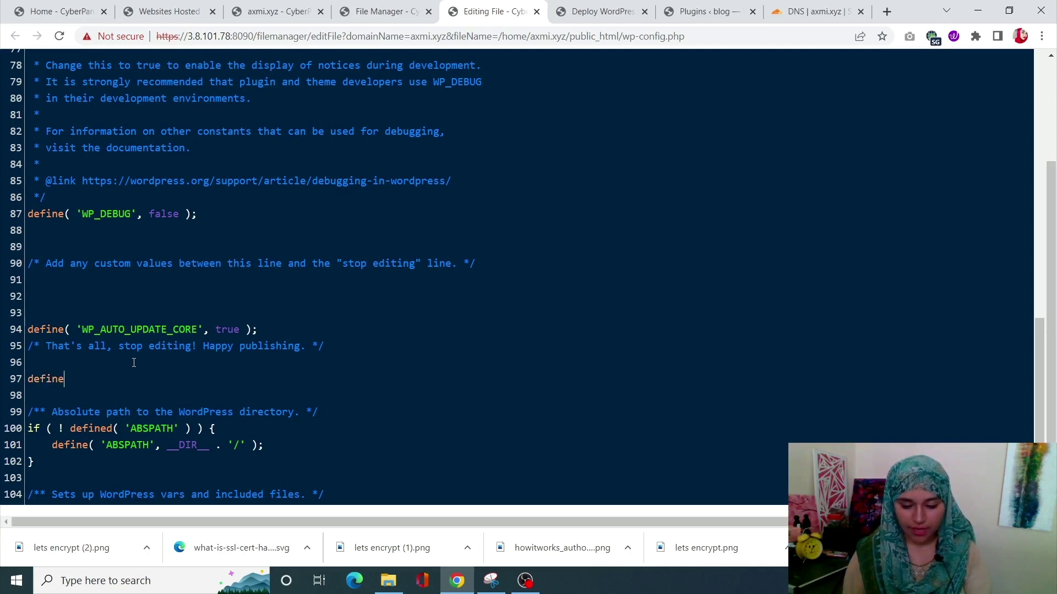
{"action": "type", "text": "('"}
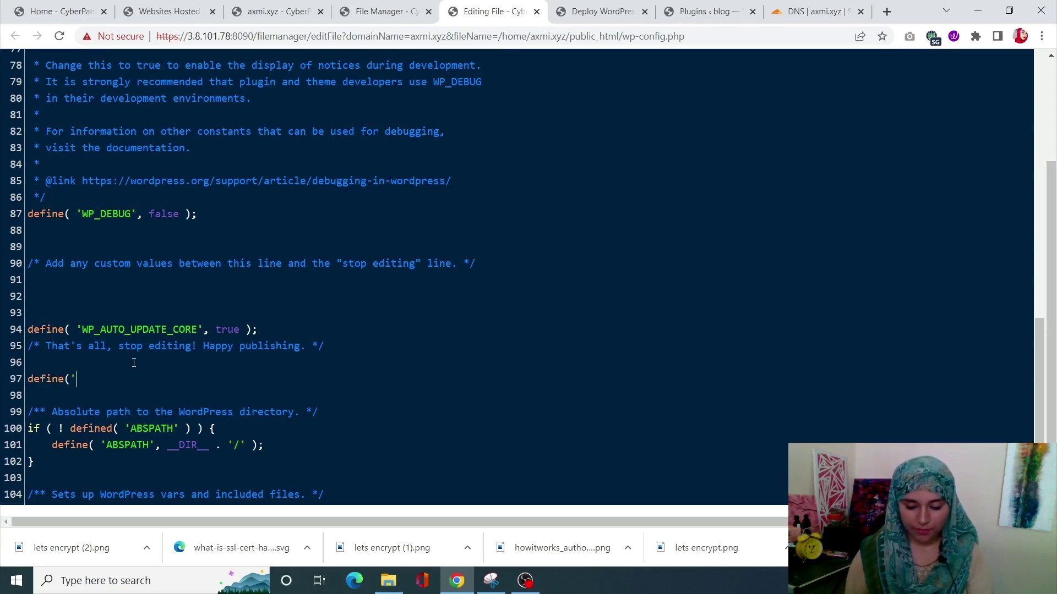
{"action": "type", "text": "WP_ALLOW_MU"}
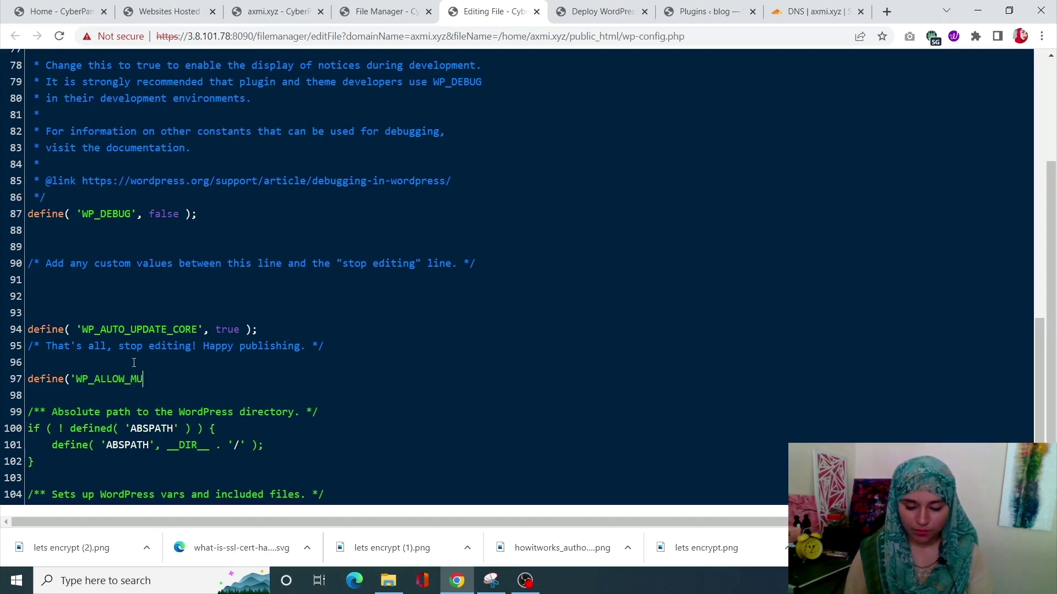
{"action": "type", "text": "LTISITE"}
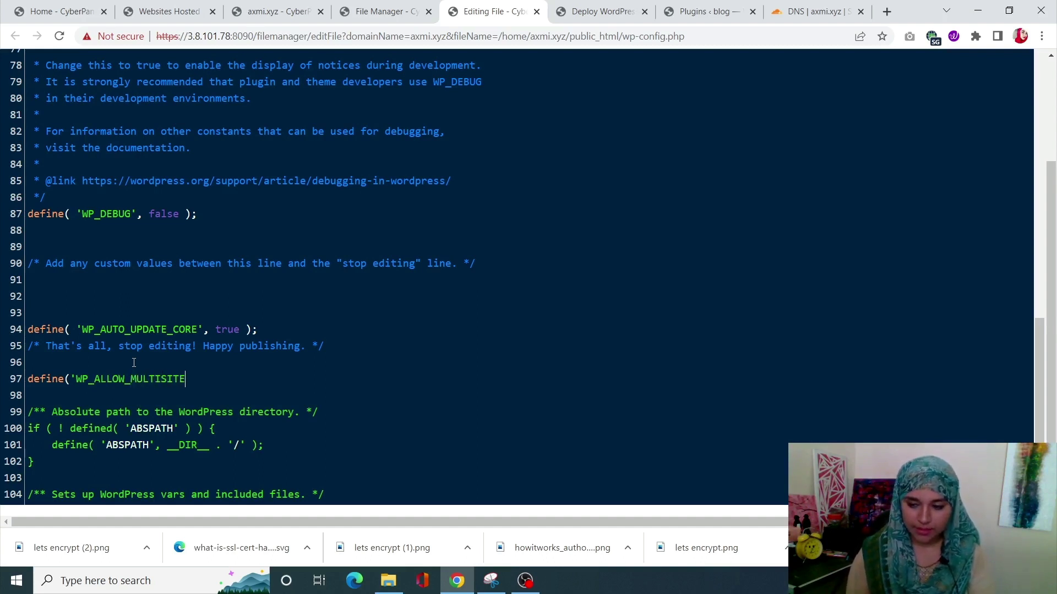
{"action": "type", "text": "'"}
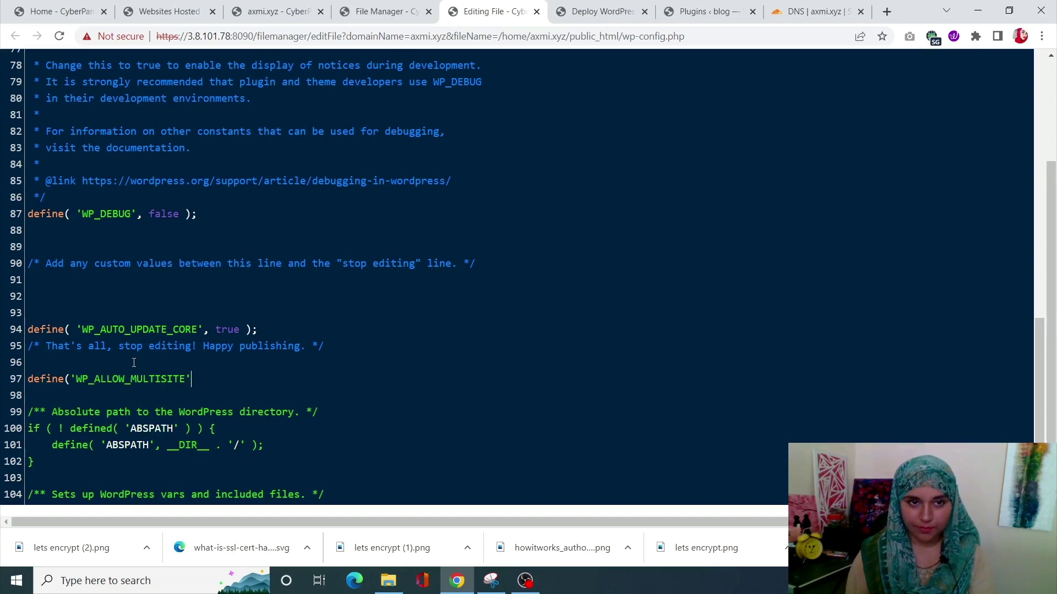
{"action": "type", "text": ",true"}
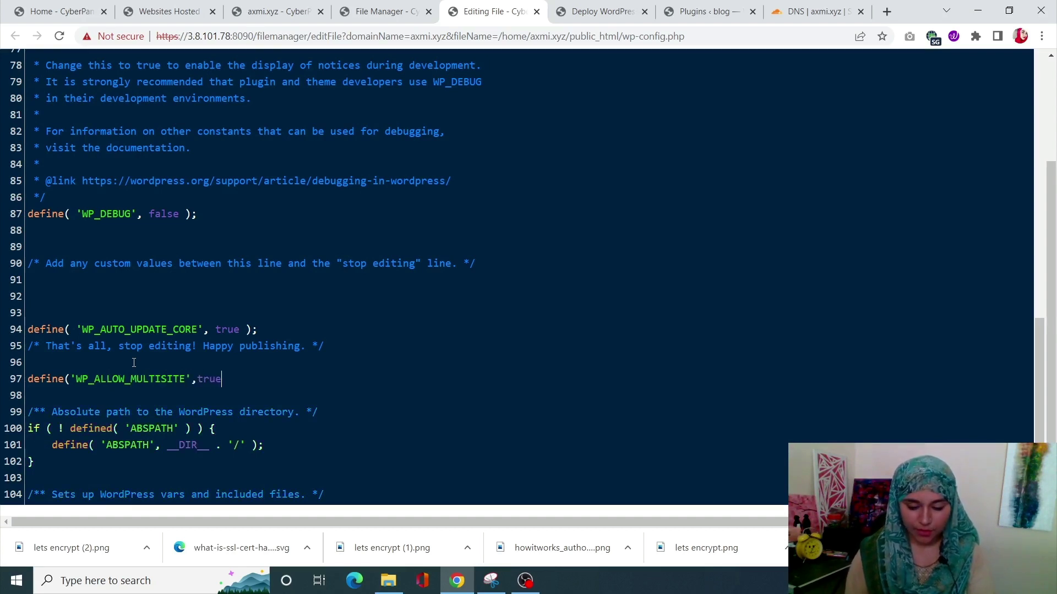
{"action": "type", "text": ");"}
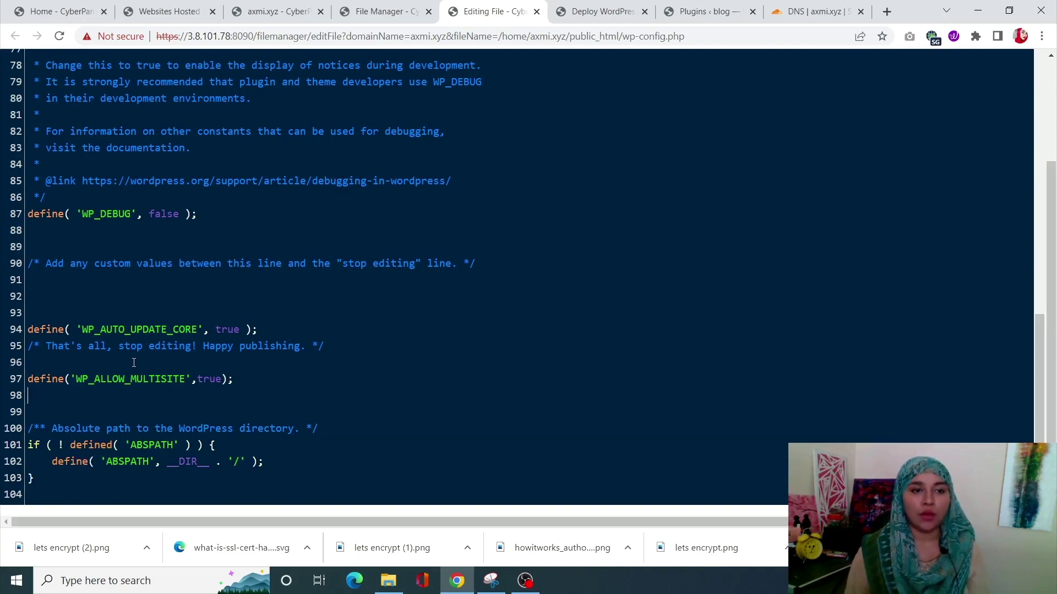
{"action": "scroll", "coordinate": [138, 360], "scroll_direction": "up", "scroll_amount": 10}
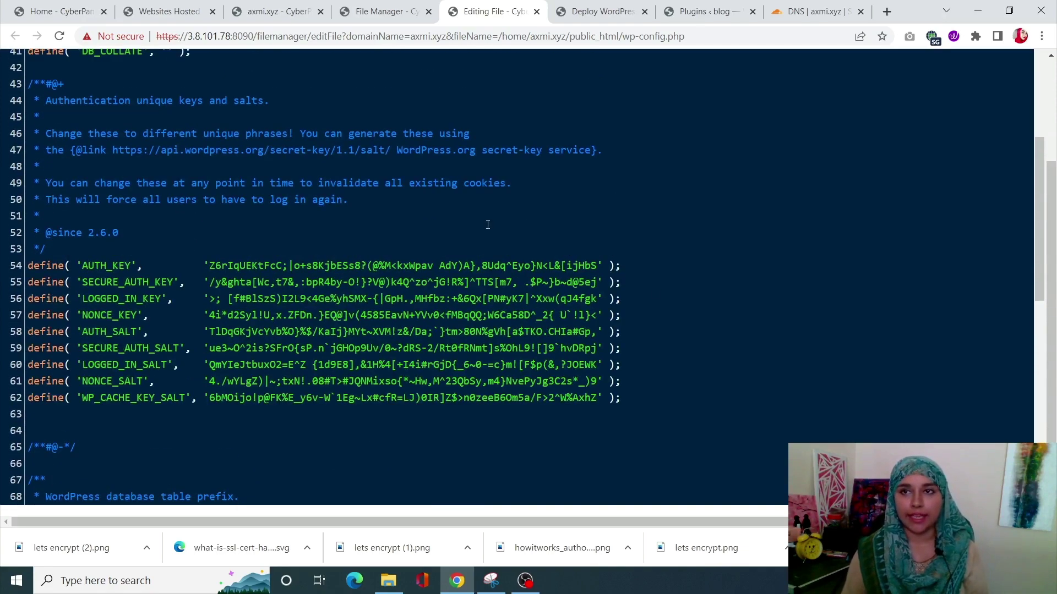
{"action": "scroll", "coordinate": [916, 271], "scroll_direction": "up", "scroll_amount": 5}
{"action": "left_click", "coordinate": [937, 71]}
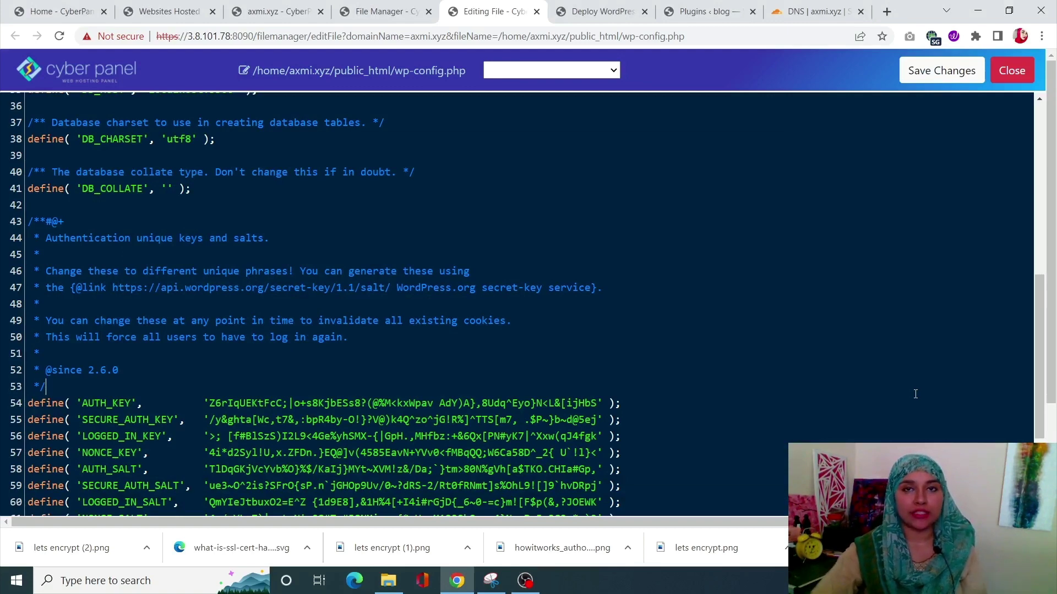
- Reload the WordPress plugins page and go to Tools > Network Setup
{"action": "left_click", "coordinate": [706, 16]}
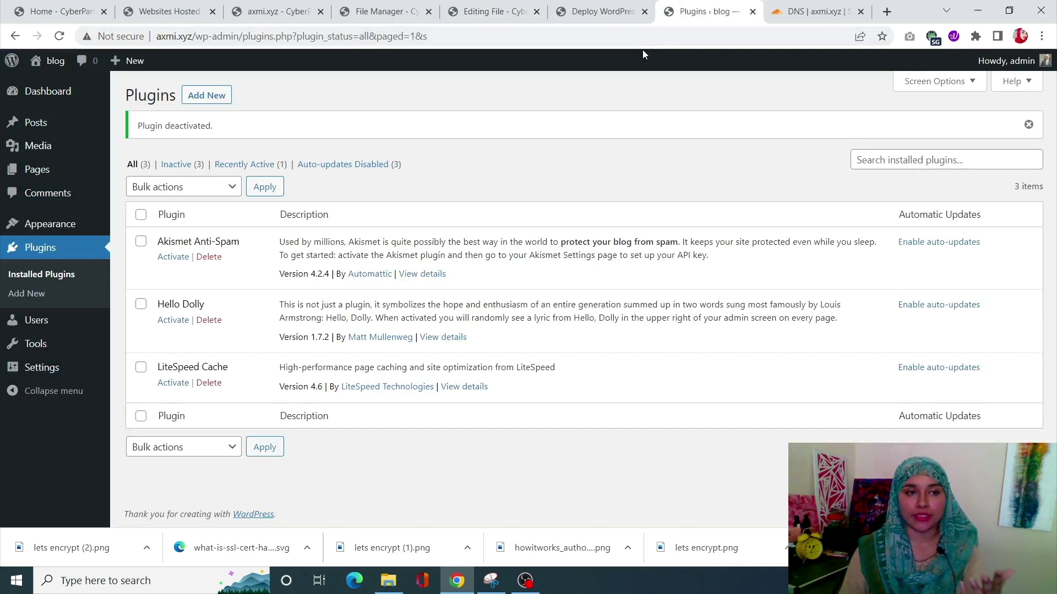
{"action": "mouse_move", "coordinate": [45, 347]}
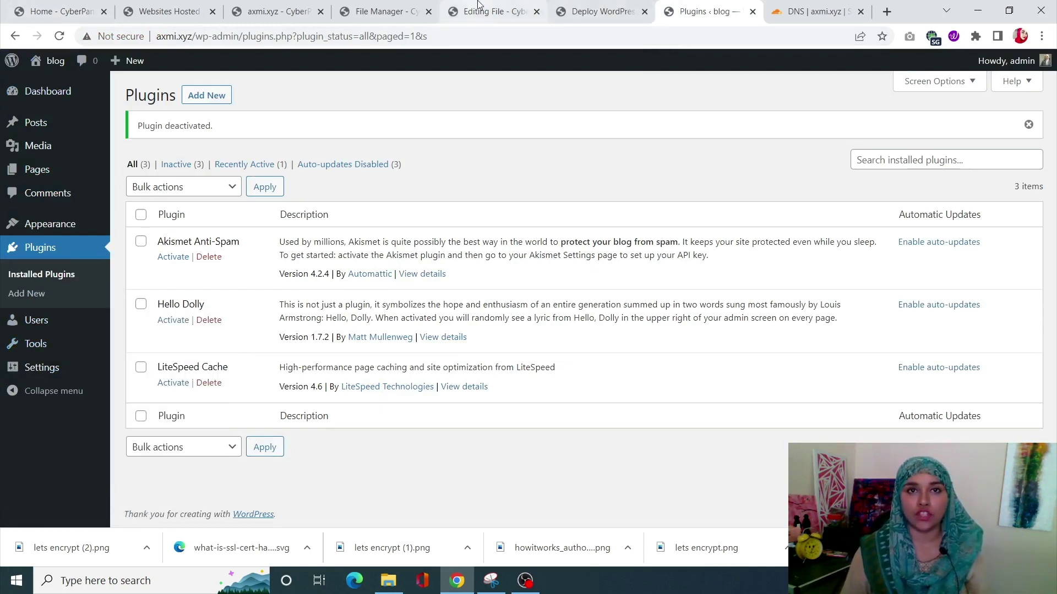
{"action": "left_click", "coordinate": [460, 14]}
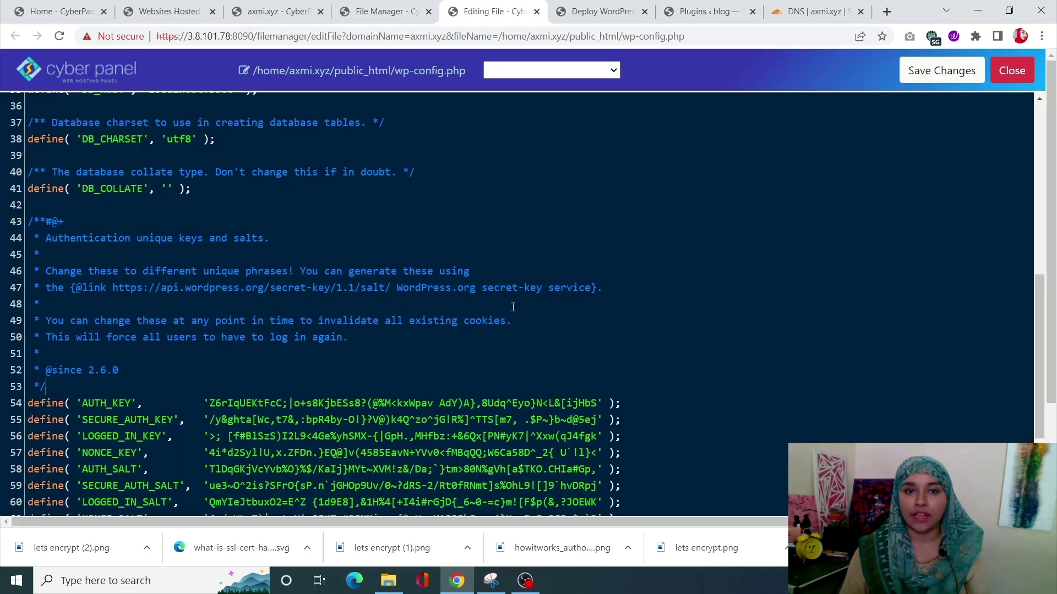
{"action": "left_click", "coordinate": [702, 11]}
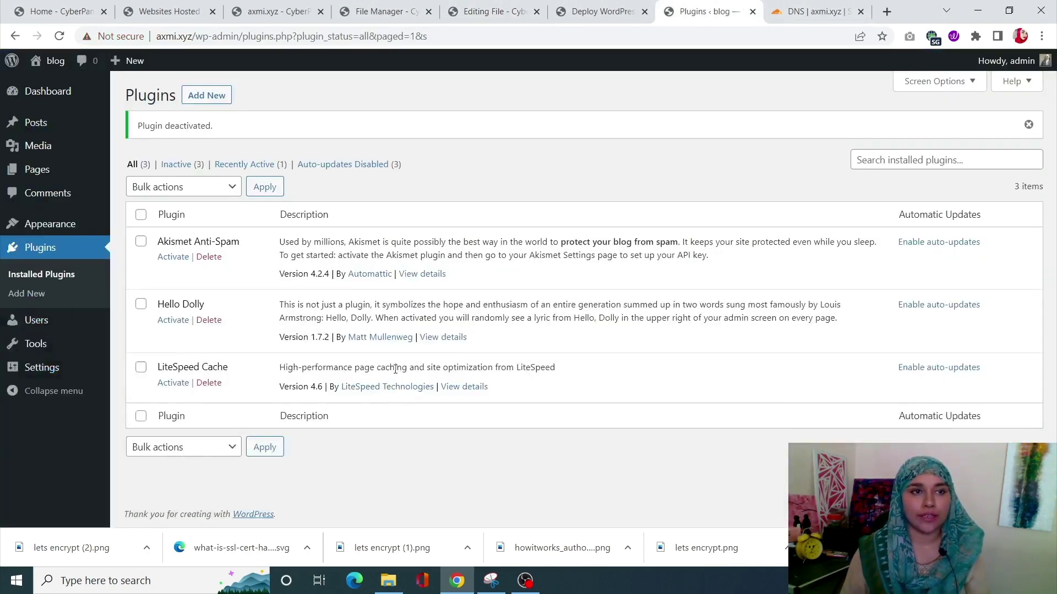
{"action": "left_click", "coordinate": [59, 36]}
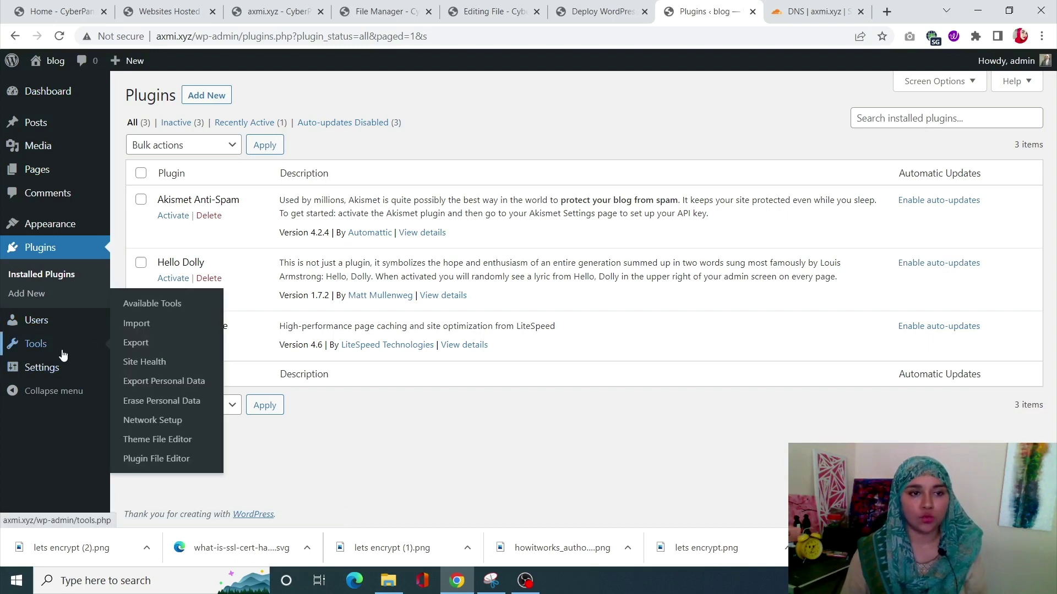
{"action": "left_click", "coordinate": [163, 421]}
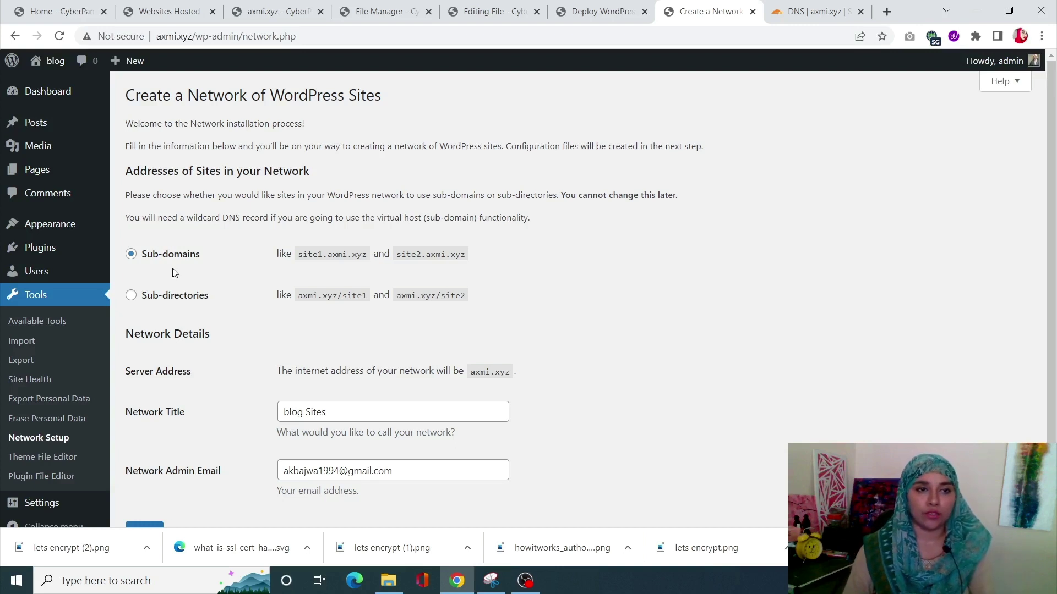
- Install the network with Sub-domains, network title 'blog Sites' and the network admin email
{"action": "scroll", "coordinate": [173, 268], "scroll_direction": "down", "scroll_amount": 2}
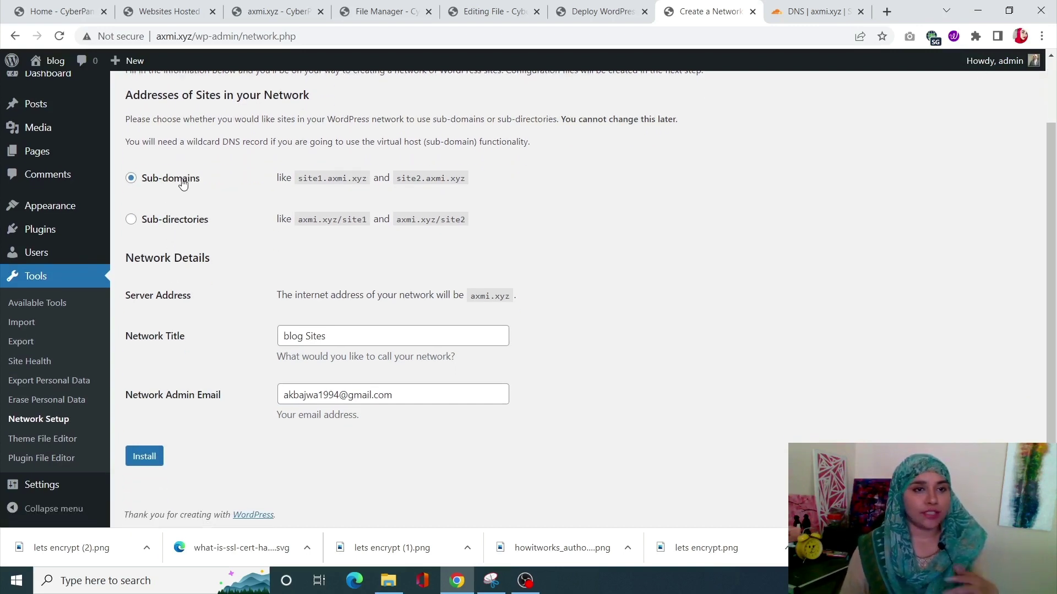
{"action": "left_click", "coordinate": [306, 338]}
{"action": "left_click", "coordinate": [350, 401]}
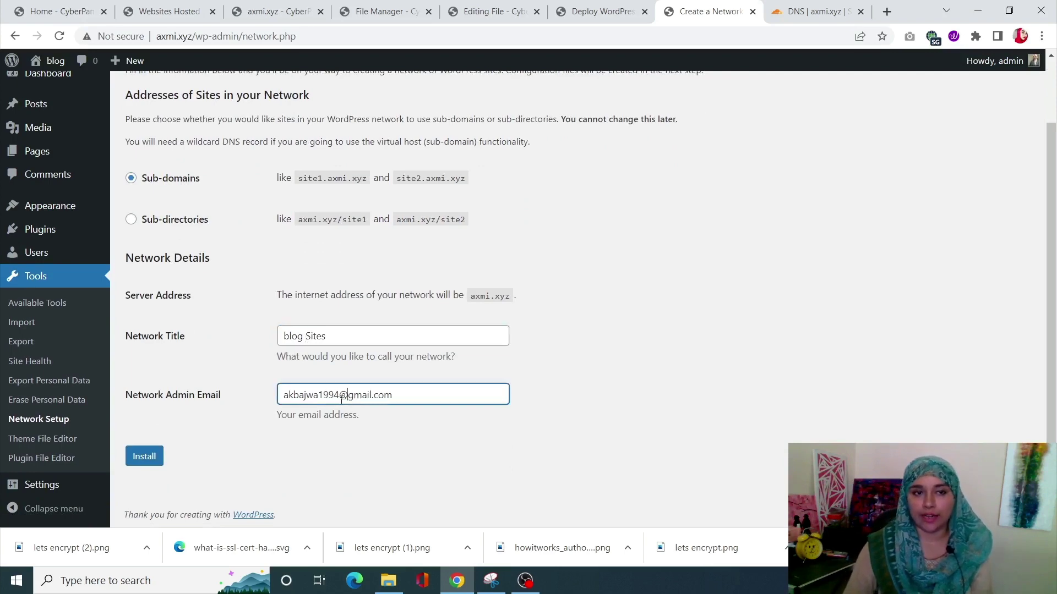
{"action": "left_click", "coordinate": [150, 458]}
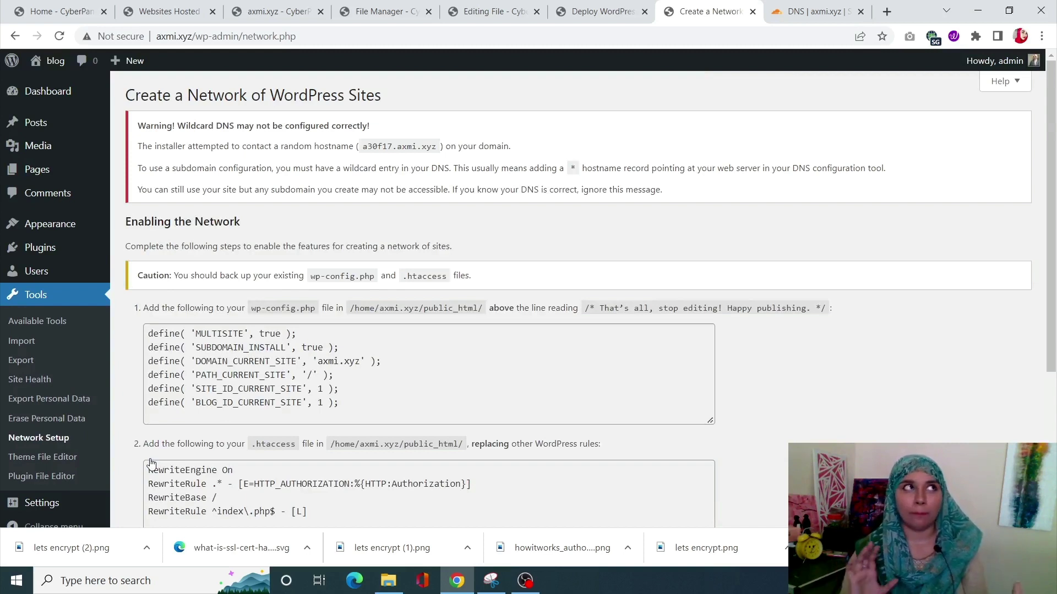
- Review the wp-config.php and .htaccess code blocks on the Enabling the Network page
{"action": "scroll", "coordinate": [348, 380], "scroll_direction": "down", "scroll_amount": 2}
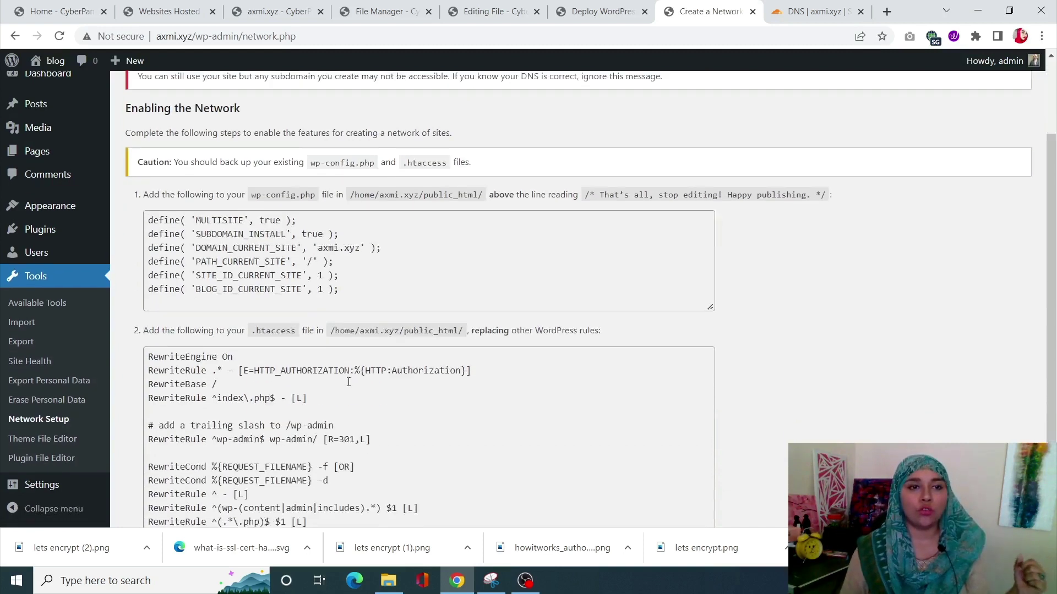
{"action": "left_click", "coordinate": [150, 196]}
{"action": "left_click_drag", "start_coordinate": [149, 196], "coordinate": [415, 269]}
{"action": "scroll", "coordinate": [320, 439], "scroll_direction": "down", "scroll_amount": 2}
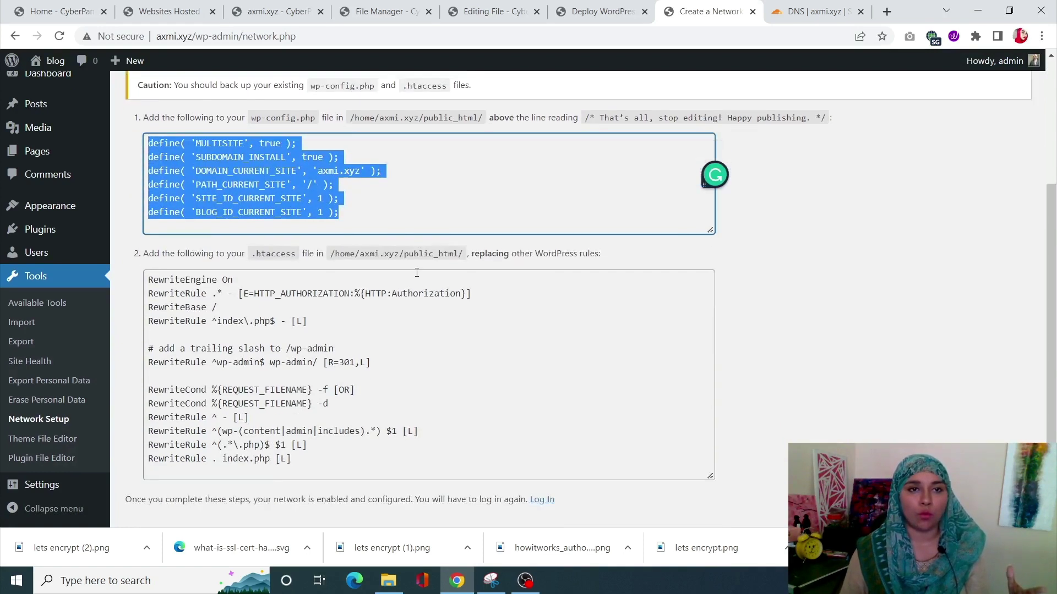
{"action": "left_click", "coordinate": [320, 438]}
{"action": "key", "text": "ctrl+a"}
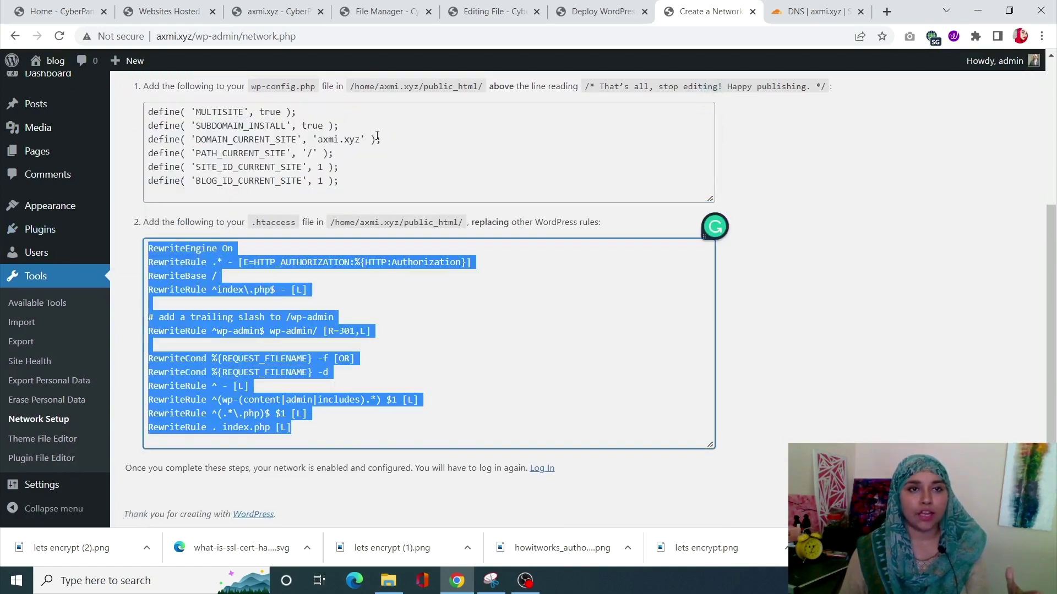
{"action": "left_click", "coordinate": [378, 136]}
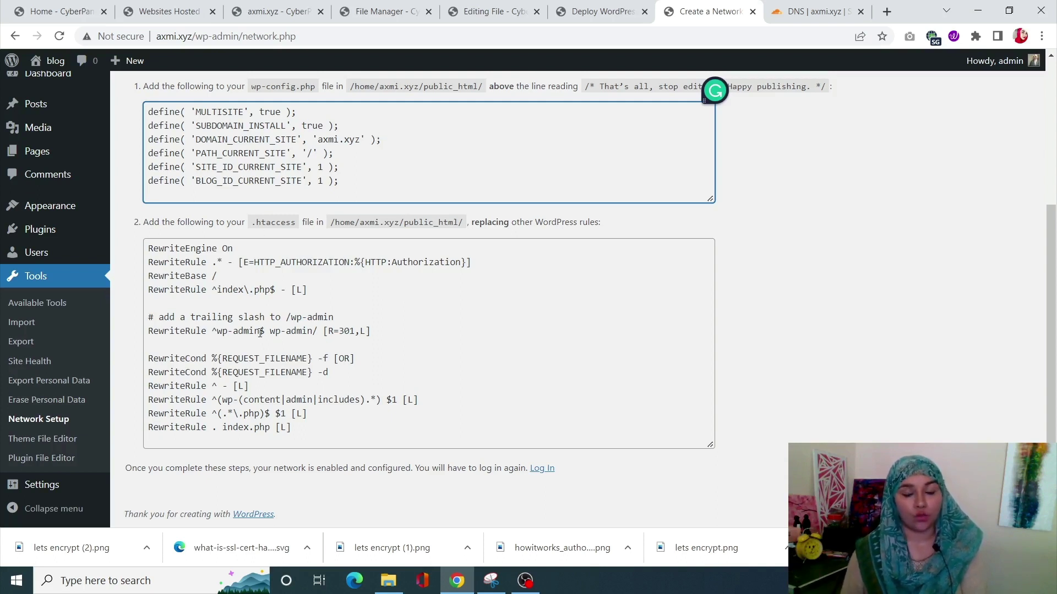
{"action": "left_click_drag", "start_coordinate": [249, 222], "coordinate": [301, 222]}
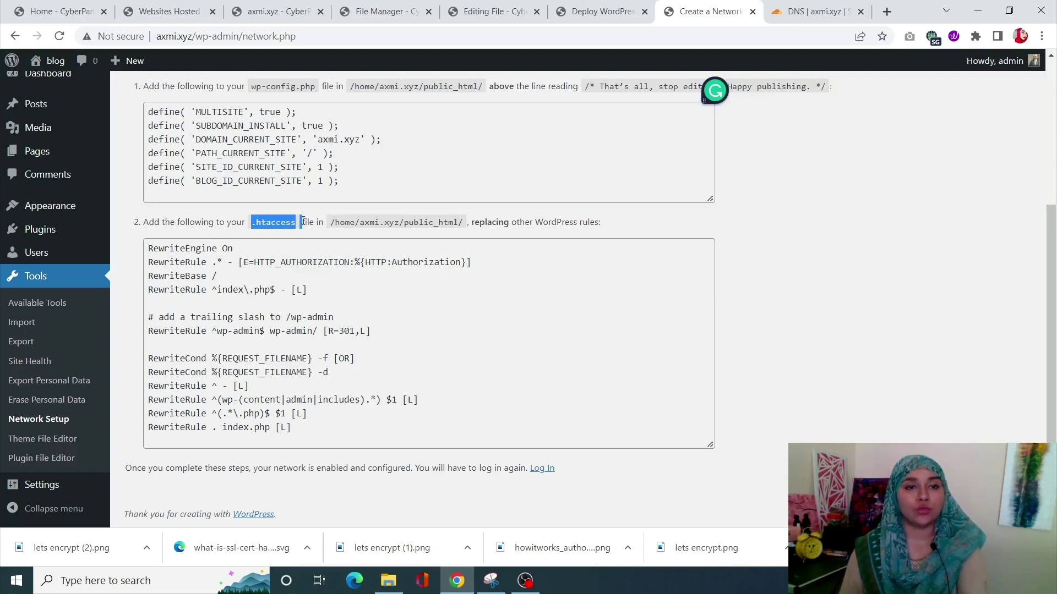
- Copy the six wp-config define lines, including SUBDOMAIN_INSTALL true and DOMAIN_CURRENT_SITE axmi.xyz
{"action": "left_click", "coordinate": [383, 191]}
{"action": "scroll", "coordinate": [382, 190], "scroll_direction": "up", "scroll_amount": 3}
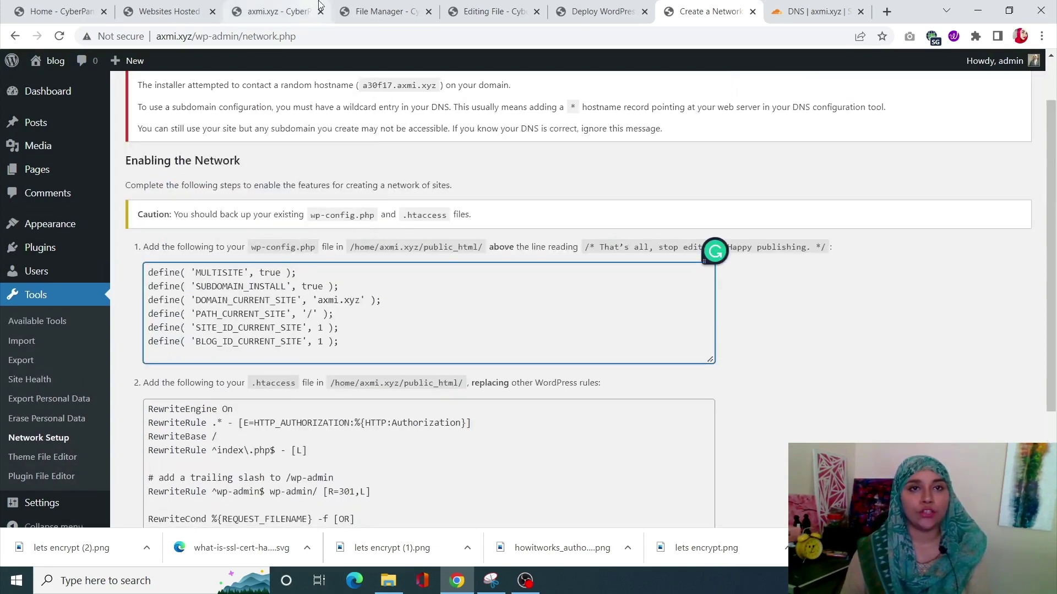
{"action": "left_click", "coordinate": [385, 11]}
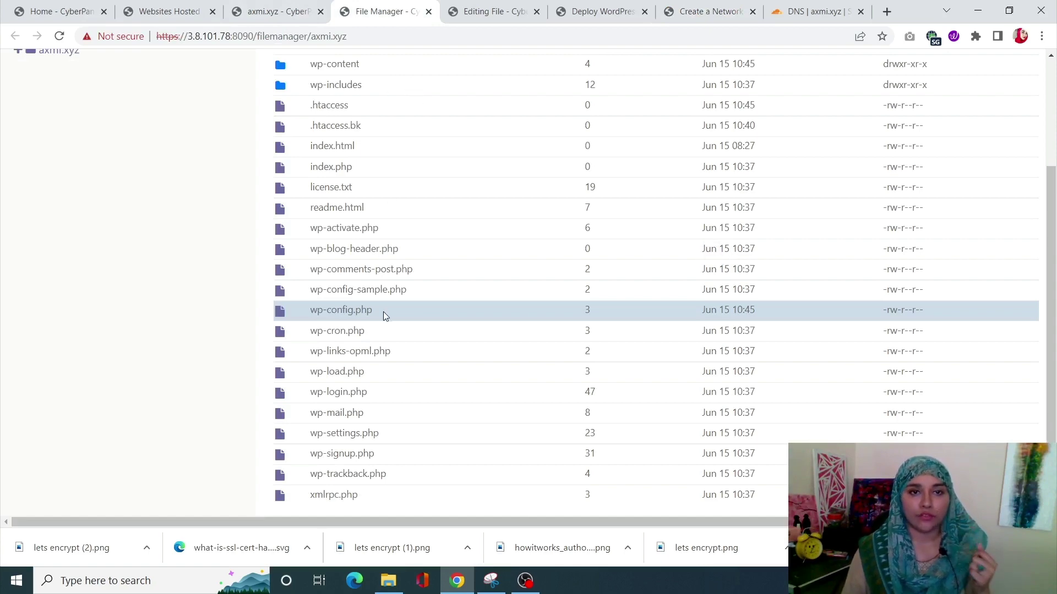
{"action": "left_click", "coordinate": [462, 13]}
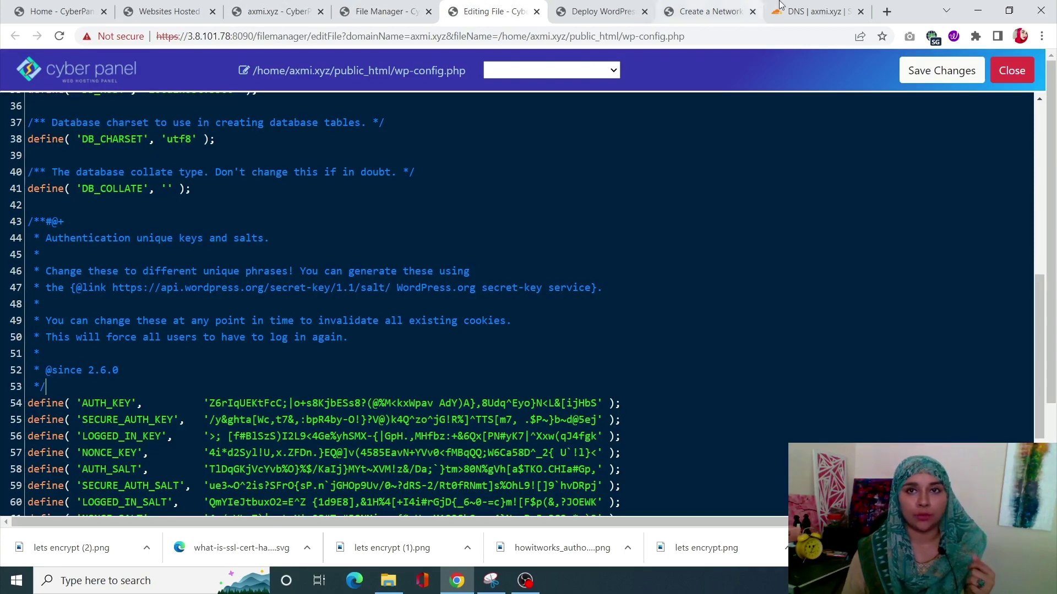
{"action": "left_click", "coordinate": [708, 11]}
{"action": "left_click_drag", "start_coordinate": [359, 349], "coordinate": [121, 248]}
{"action": "key", "text": "ctrl+c"}
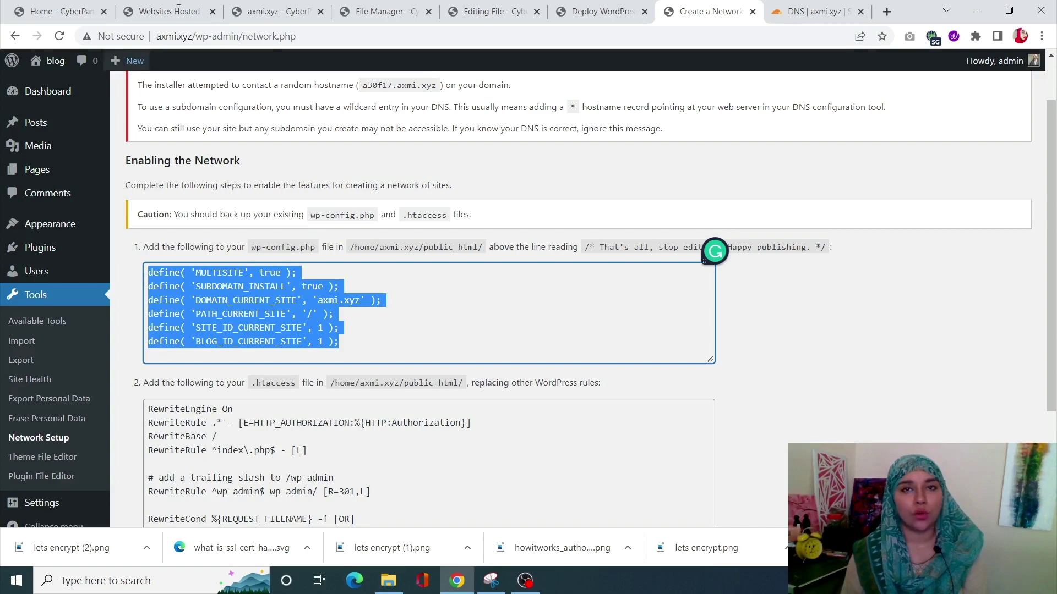
- Paste the six multisite define lines after the salt definitions in wp-config.php and save
{"action": "left_click", "coordinate": [462, 8]}
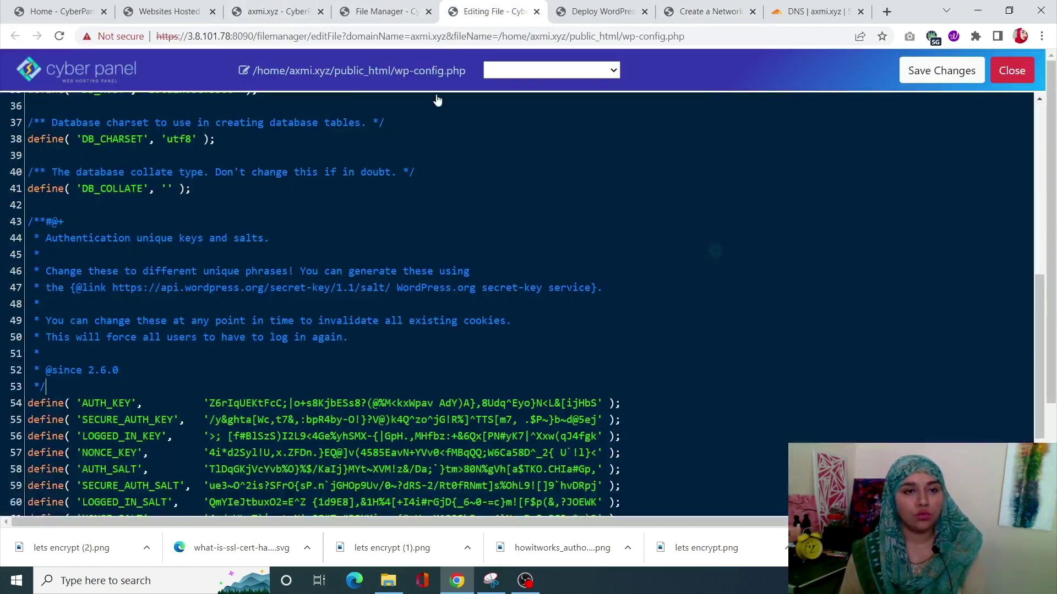
{"action": "scroll", "coordinate": [418, 272], "scroll_direction": "down", "scroll_amount": 7}
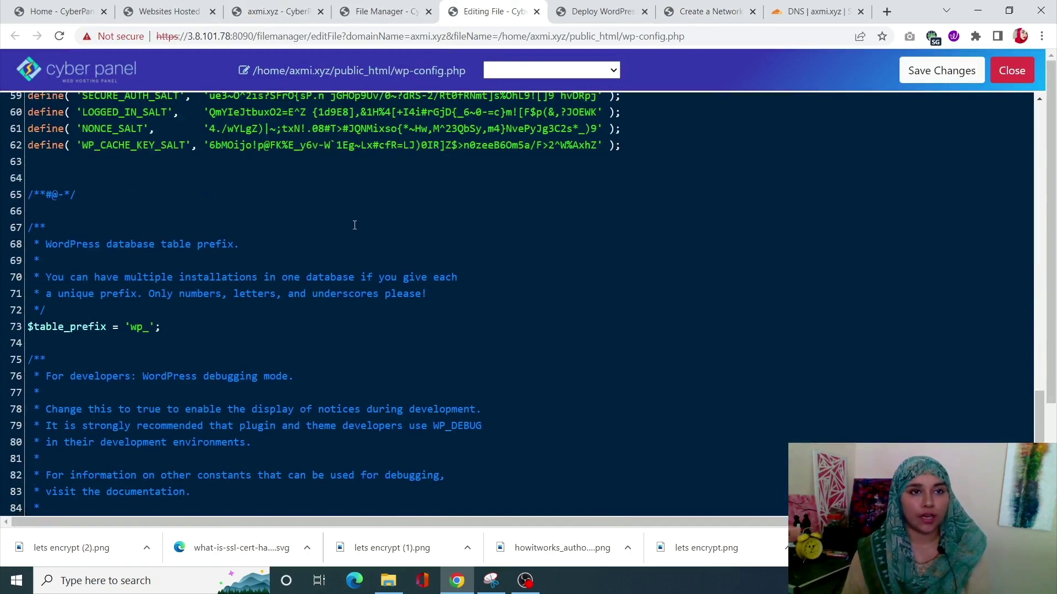
{"action": "scroll", "coordinate": [354, 225], "scroll_direction": "up", "scroll_amount": 2}
{"action": "scroll", "coordinate": [281, 287], "scroll_direction": "up", "scroll_amount": 2}
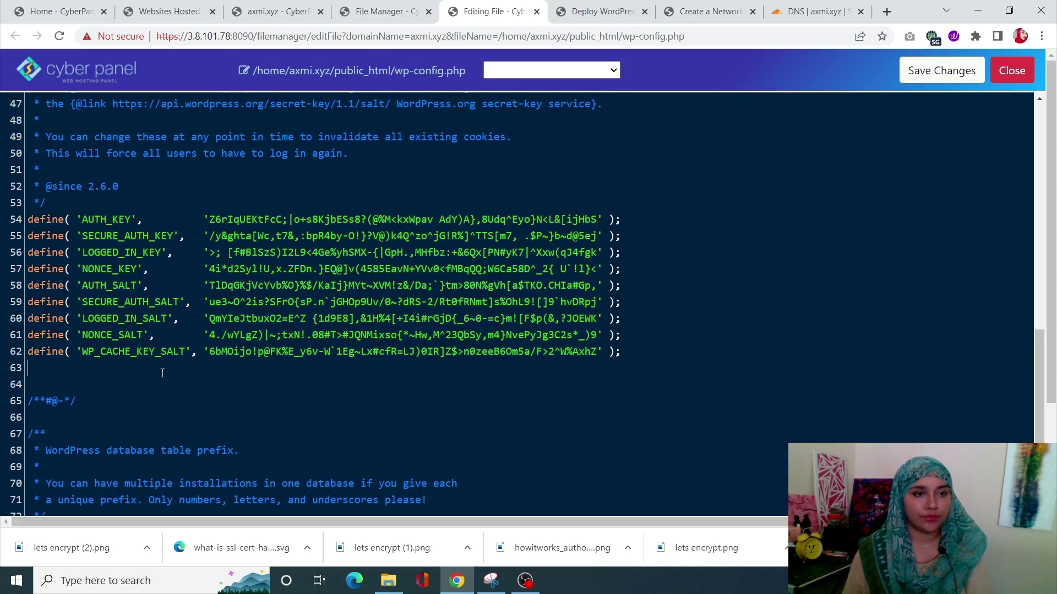
{"action": "key", "text": "Return"}
{"action": "key", "text": "Return"}
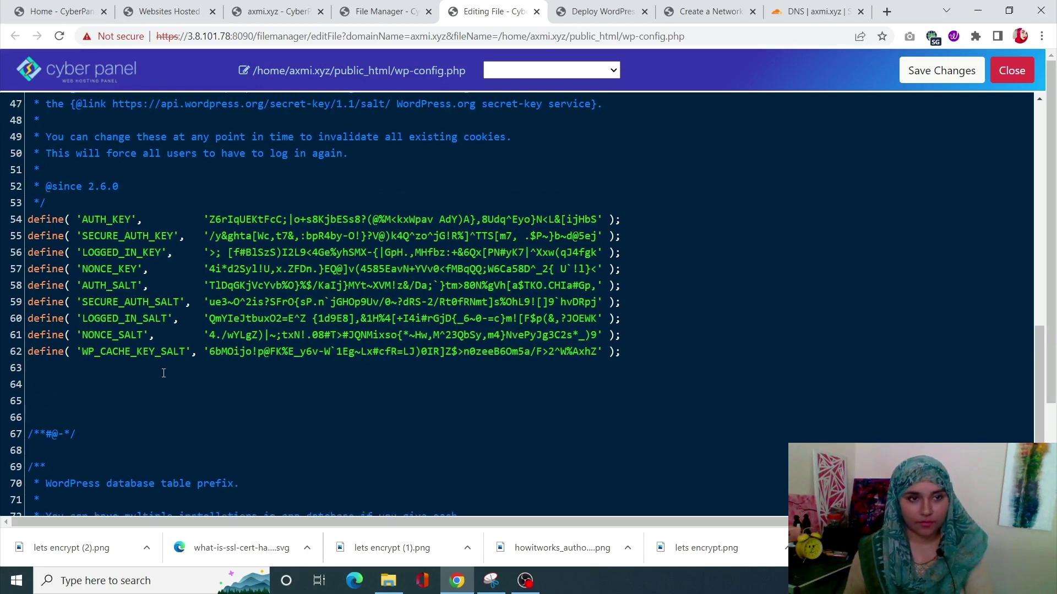
{"action": "key", "text": "ctrl+v"}
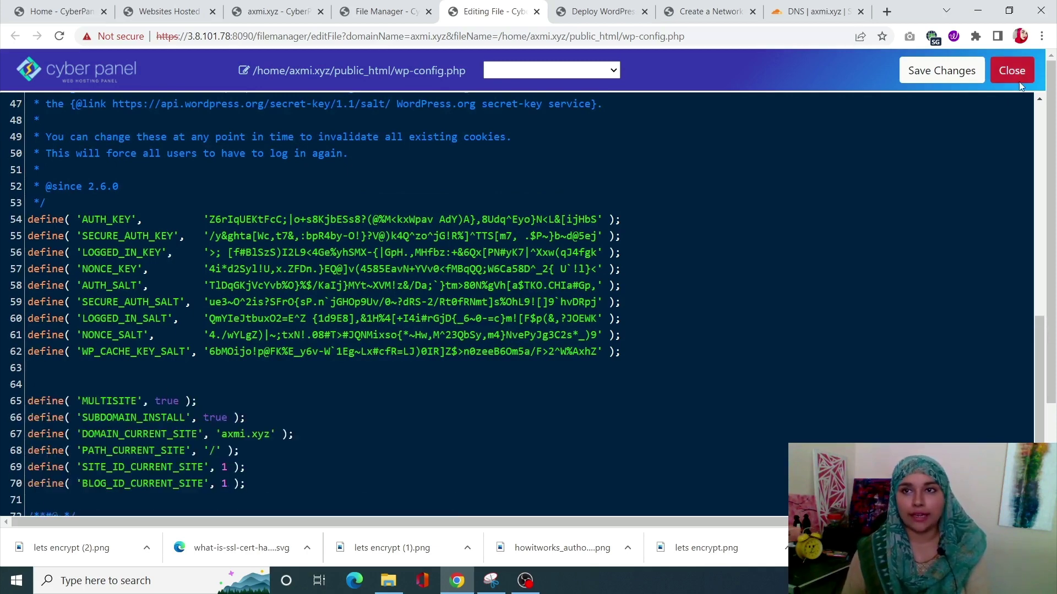
{"action": "left_click", "coordinate": [941, 70]}
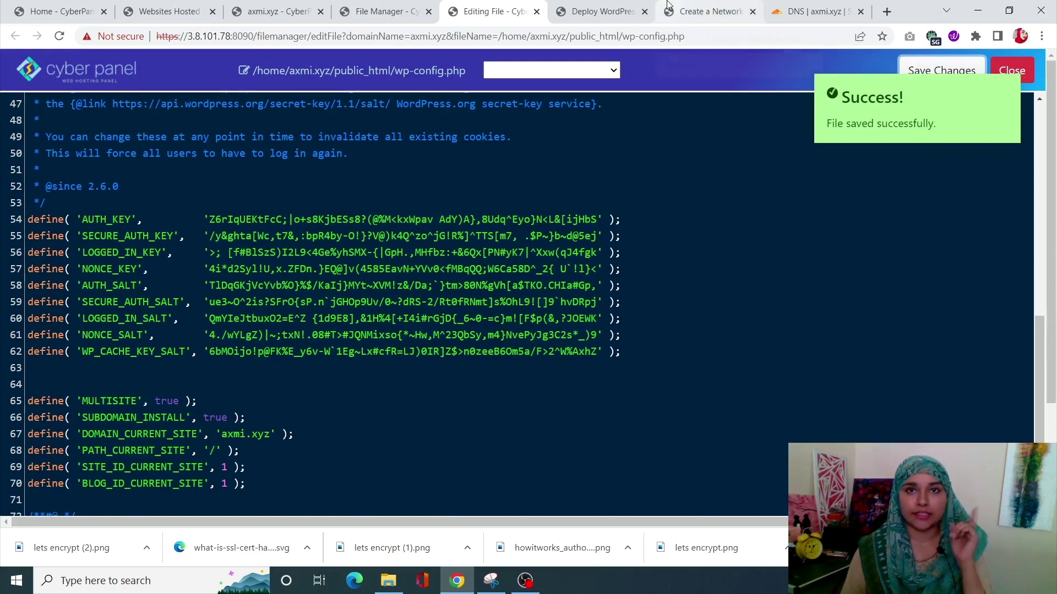
{"action": "left_click", "coordinate": [600, 11]}
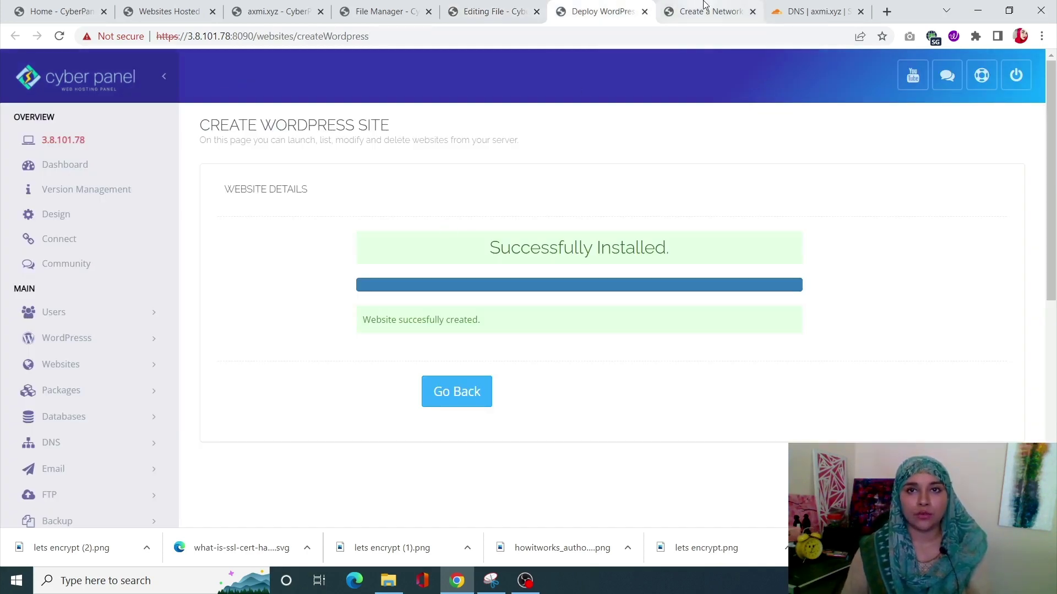
- Copy the multisite .htaccess rewrite rules and return to the public_html file list
{"action": "left_click", "coordinate": [705, 5]}
{"action": "scroll", "coordinate": [305, 462], "scroll_direction": "down", "scroll_amount": 2}
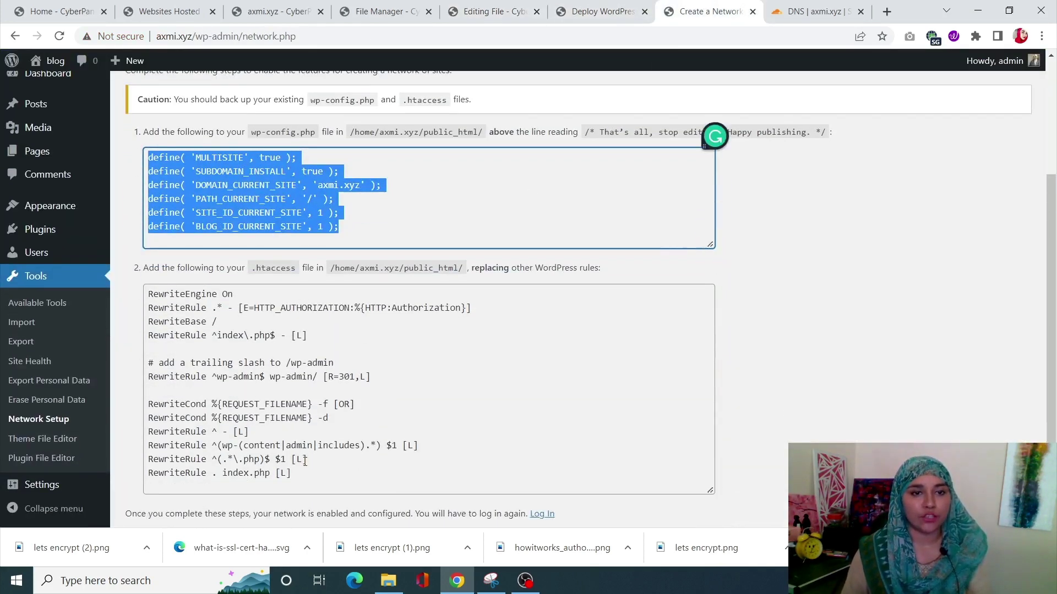
{"action": "left_click_drag", "start_coordinate": [307, 474], "coordinate": [280, 293]}
{"action": "key", "text": "ctrl+c"}
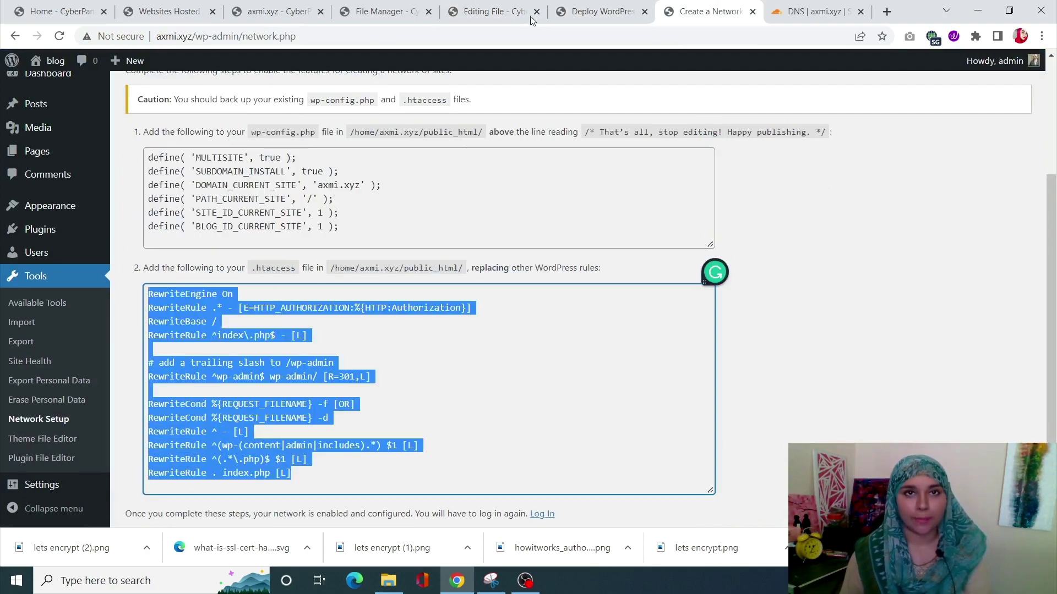
{"action": "left_click", "coordinate": [385, 11]}
{"action": "scroll", "coordinate": [384, 187], "scroll_direction": "up", "scroll_amount": 2}
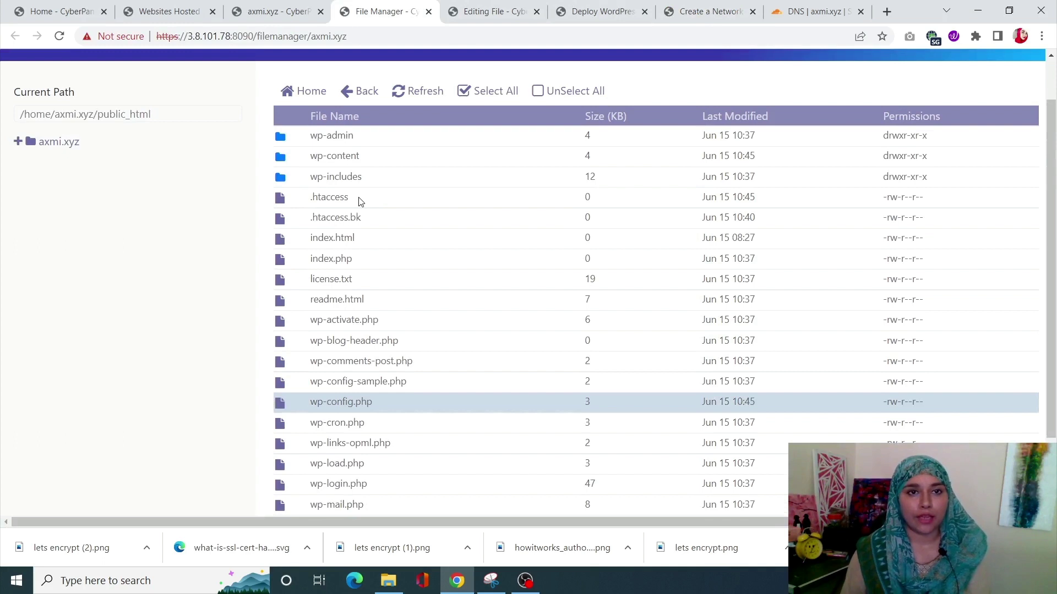
- Replace lines 11–17 of .htaccess with the multisite rewrite rules and save the file
{"action": "right_click", "coordinate": [359, 201]}
{"action": "left_click", "coordinate": [426, 383]}
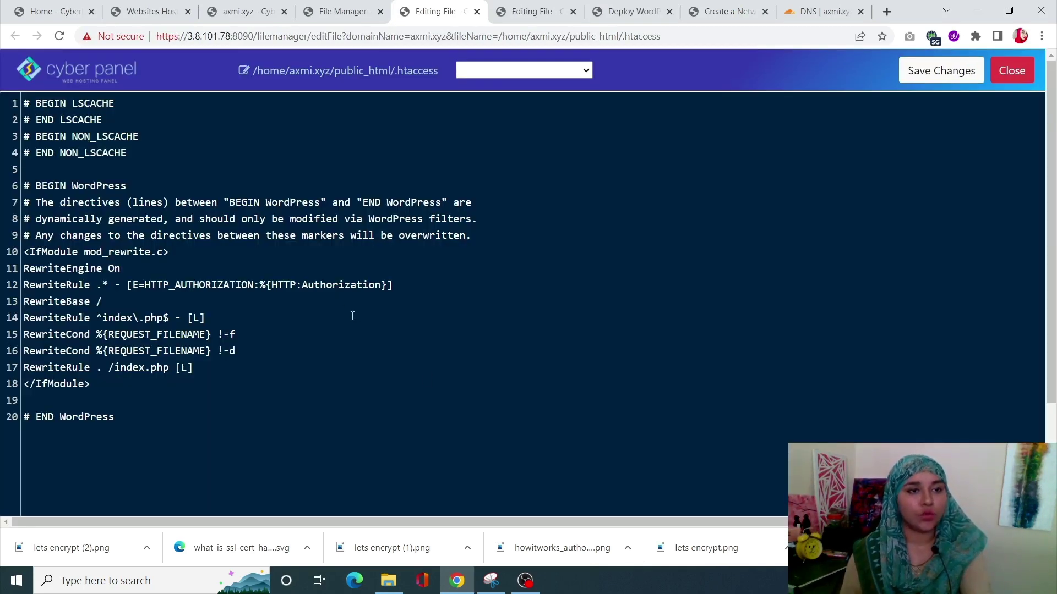
{"action": "left_click_drag", "start_coordinate": [199, 369], "coordinate": [20, 274]}
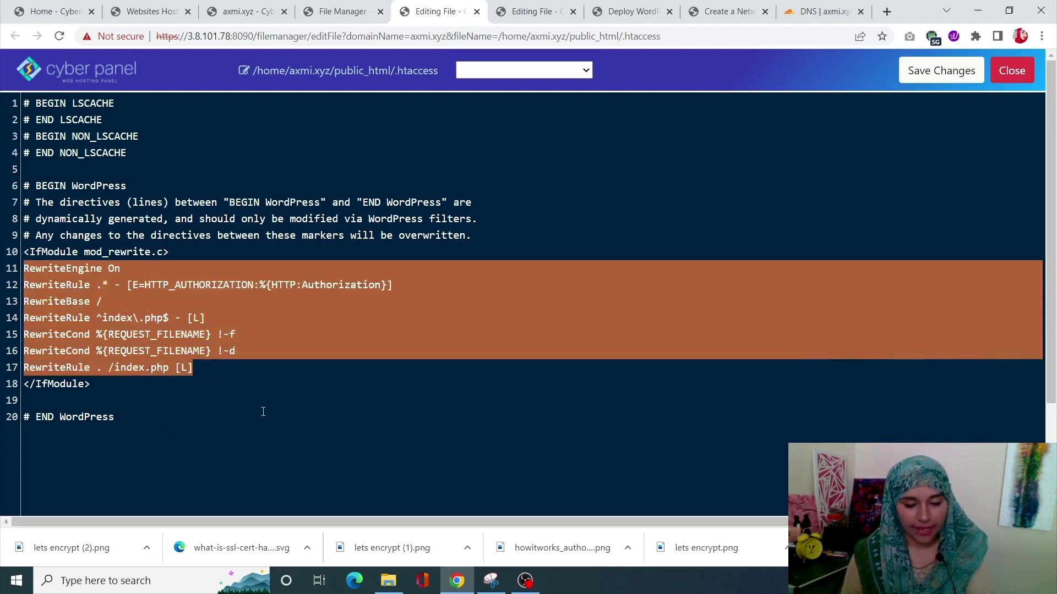
{"action": "key", "text": "ctrl+v"}
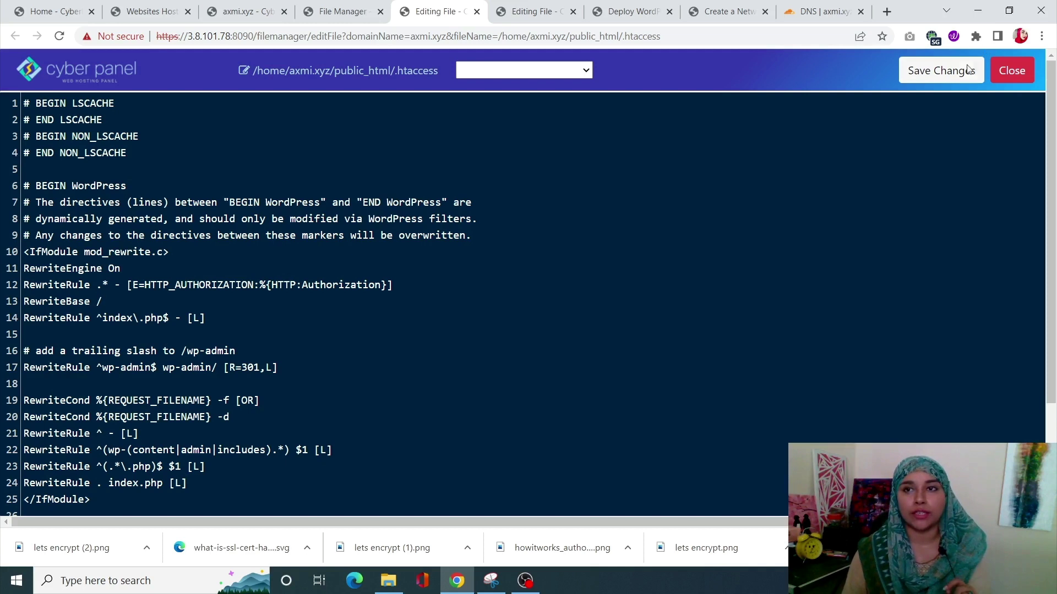
{"action": "left_click", "coordinate": [963, 71]}
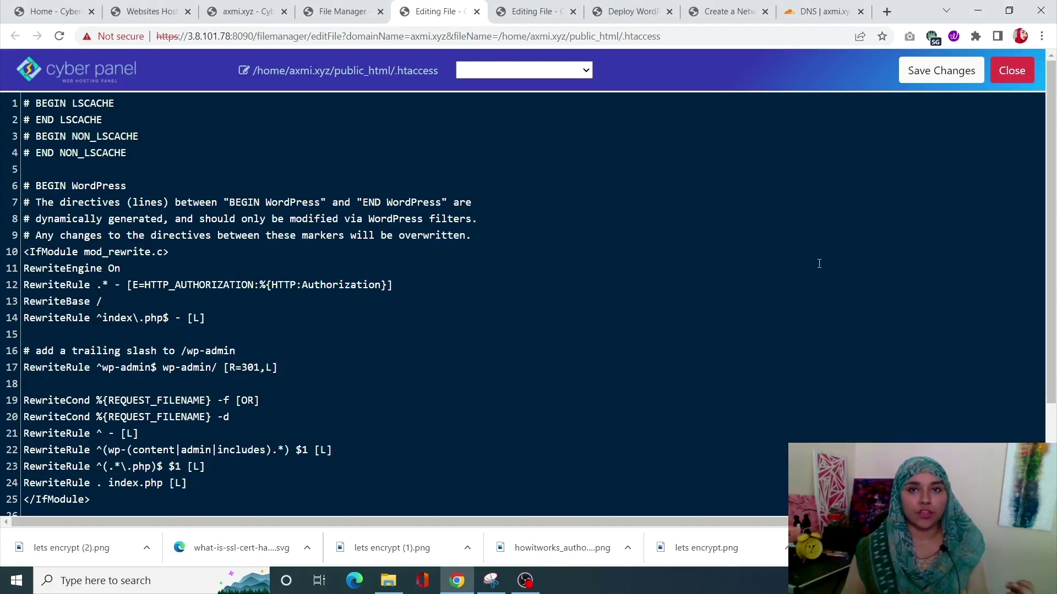
{"action": "left_click", "coordinate": [713, 5]}
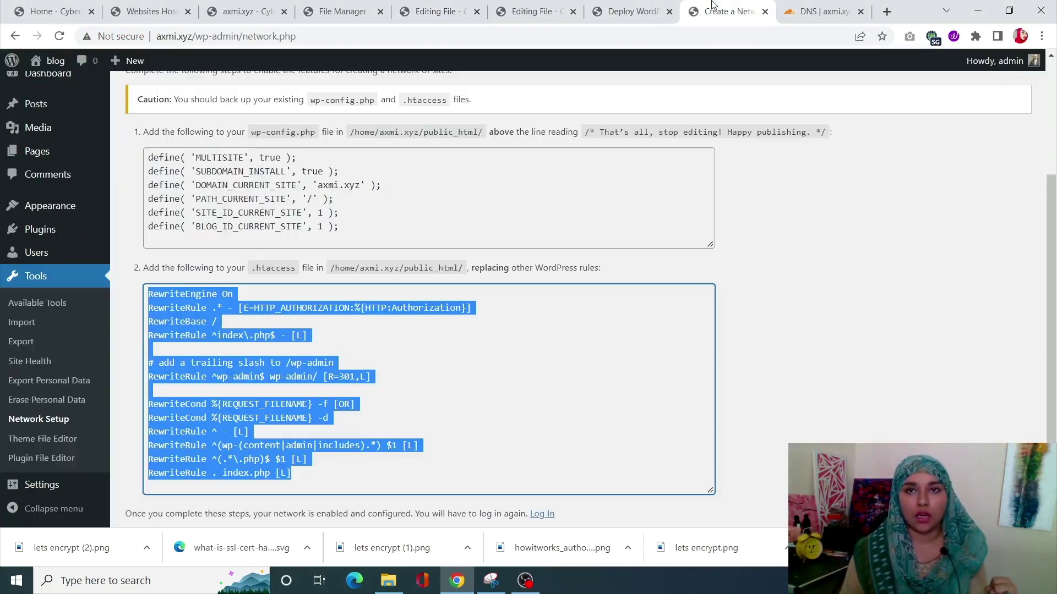
- Reload the Create a Network page and log back in with the admin username and account password
{"action": "scroll", "coordinate": [417, 172], "scroll_direction": "up", "scroll_amount": 3}
{"action": "scroll", "coordinate": [416, 173], "scroll_direction": "up", "scroll_amount": 1}
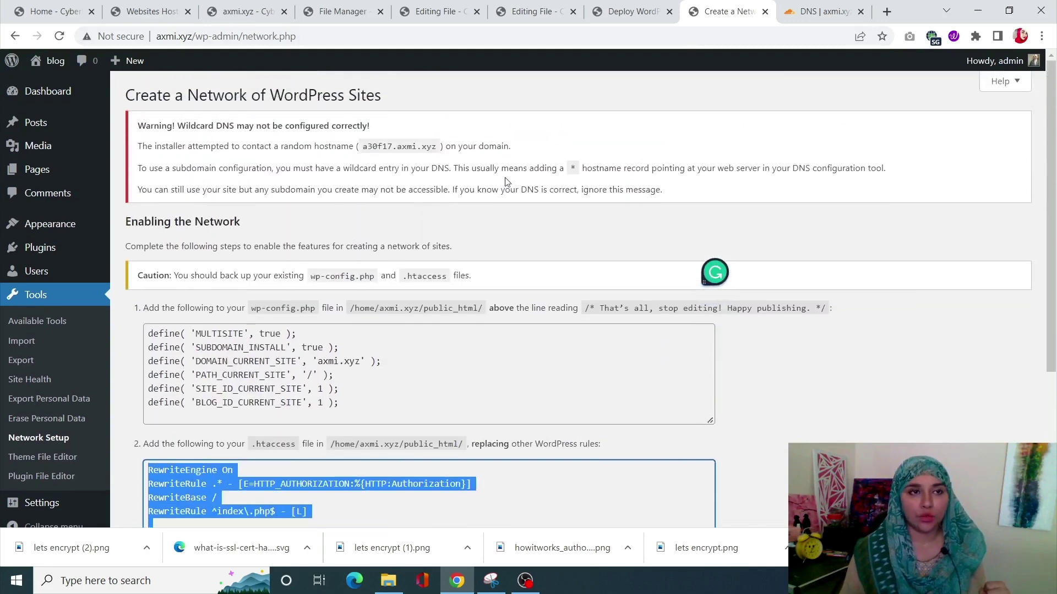
{"action": "left_click", "coordinate": [59, 36]}
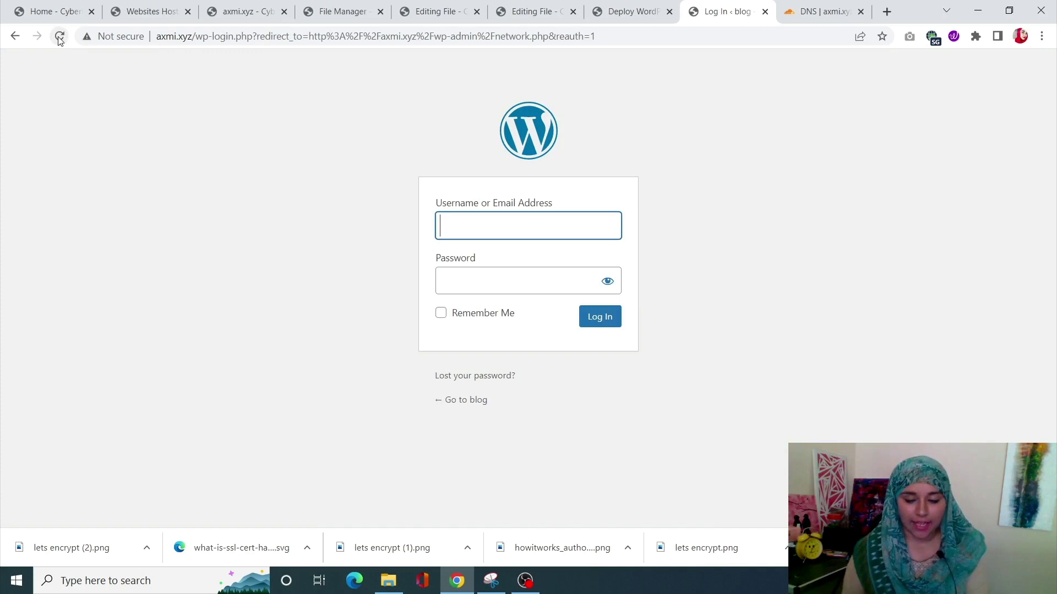
{"action": "type", "text": "admin"}
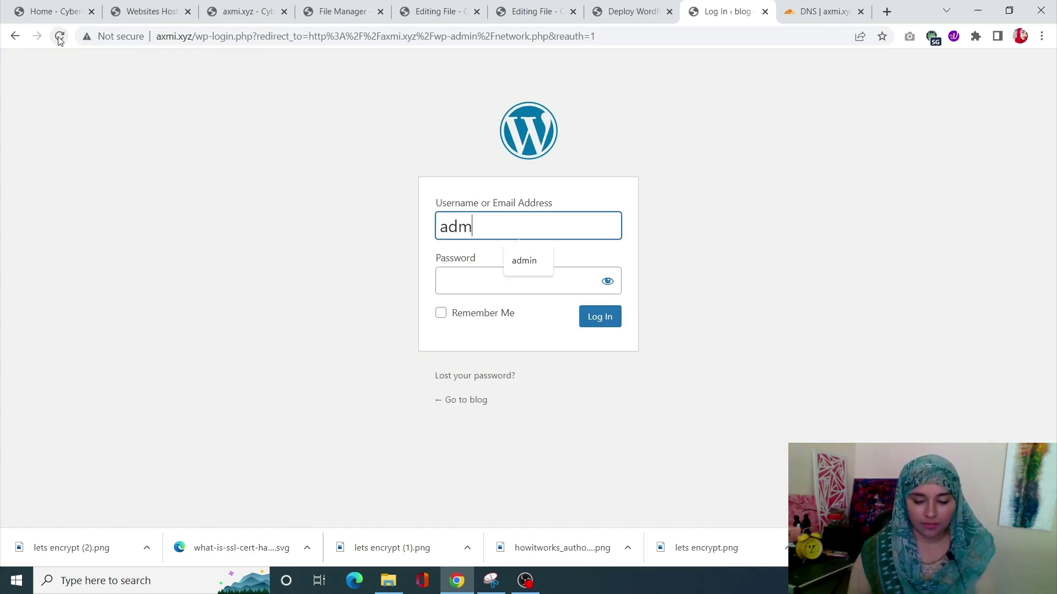
{"action": "left_click", "coordinate": [509, 274]}
{"action": "type", "text": "*****"}
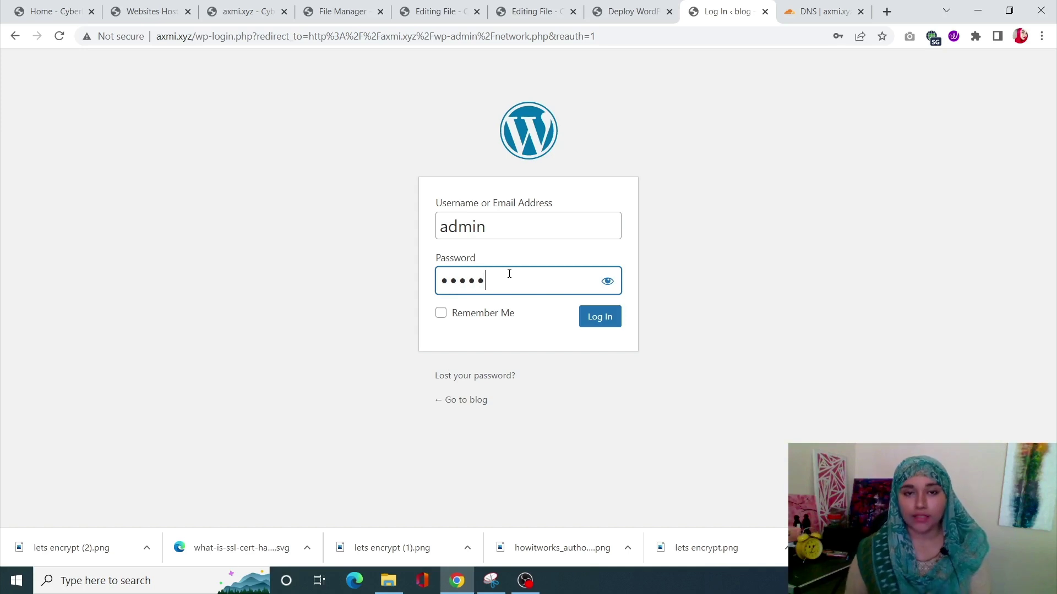
{"action": "left_click", "coordinate": [584, 315]}
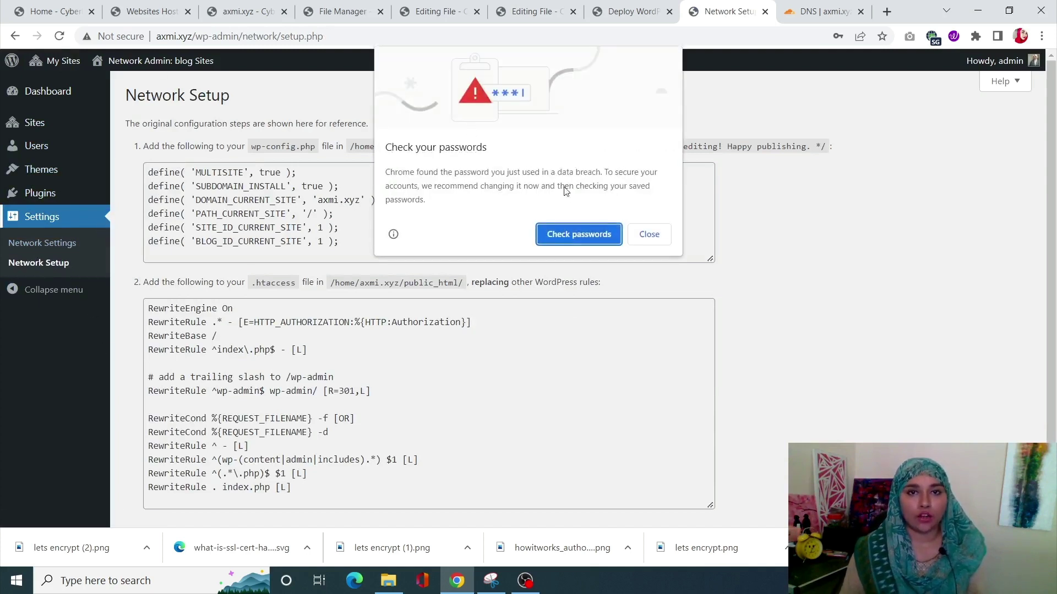
- Dismiss Chrome's password prompts and open the Sites list from the Network Admin dashboard
{"action": "left_click", "coordinate": [647, 235]}
{"action": "left_click", "coordinate": [854, 234]}
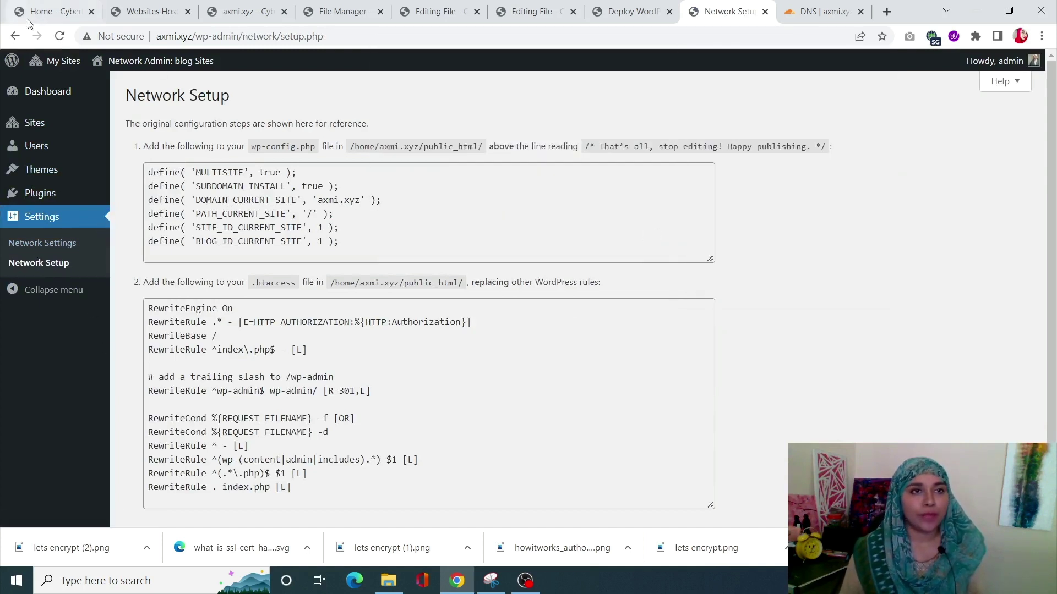
{"action": "mouse_move", "coordinate": [45, 70]}
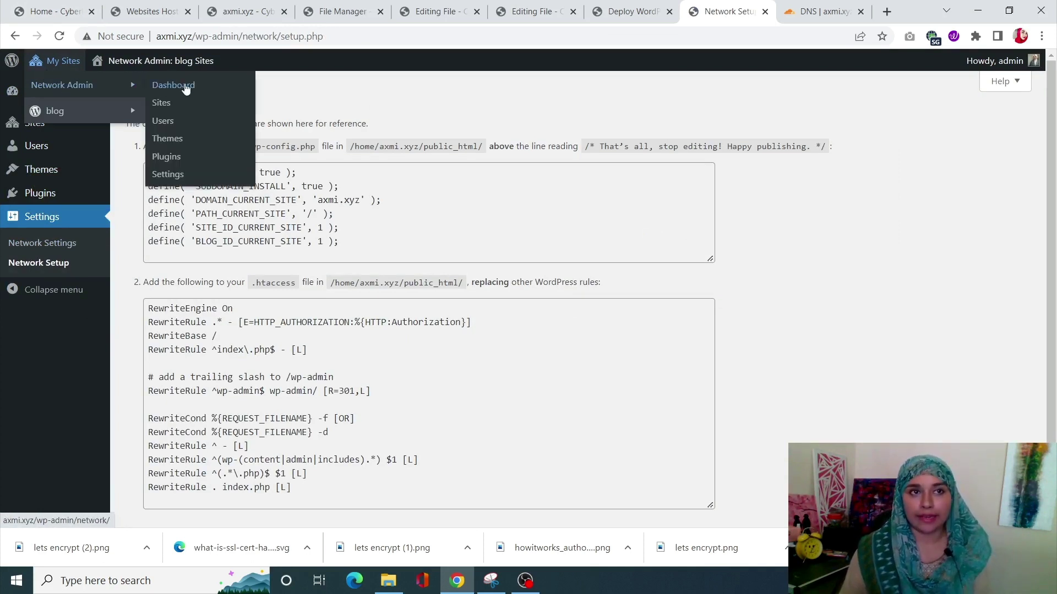
{"action": "left_click", "coordinate": [186, 90]}
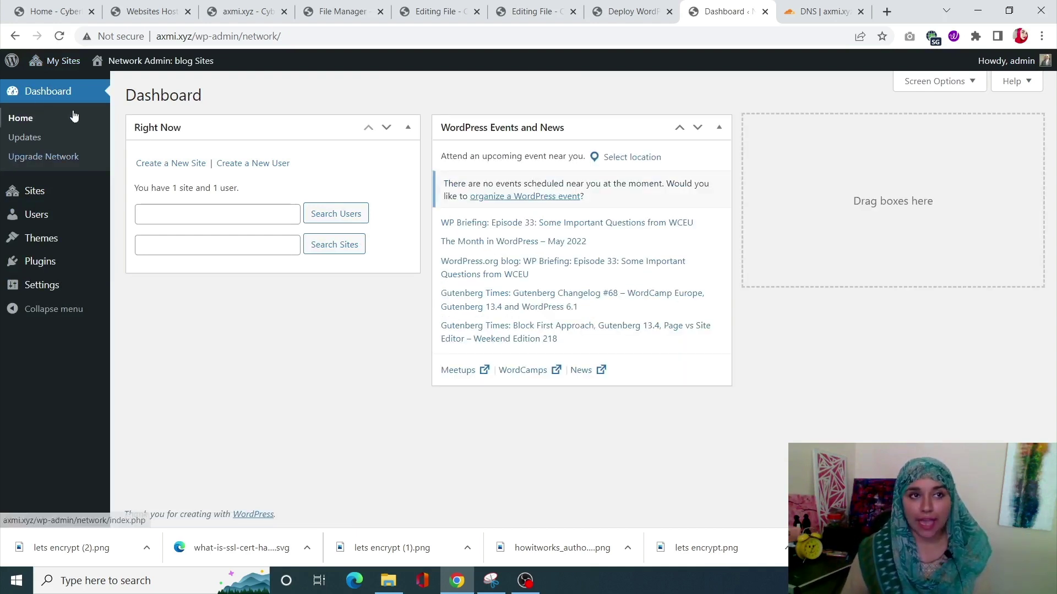
{"action": "left_click", "coordinate": [41, 191]}
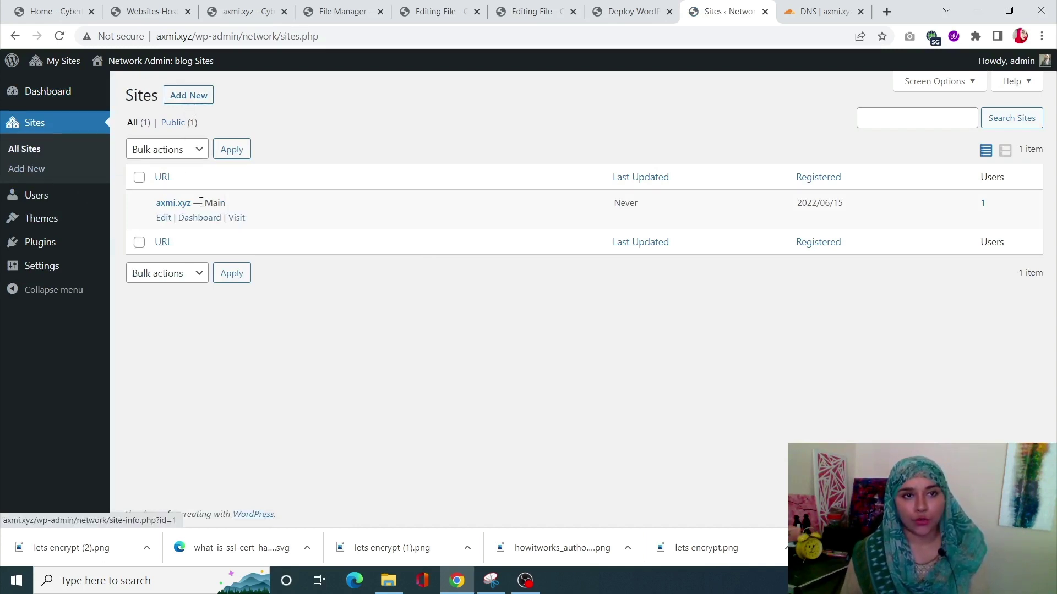
{"action": "left_click", "coordinate": [187, 95]}
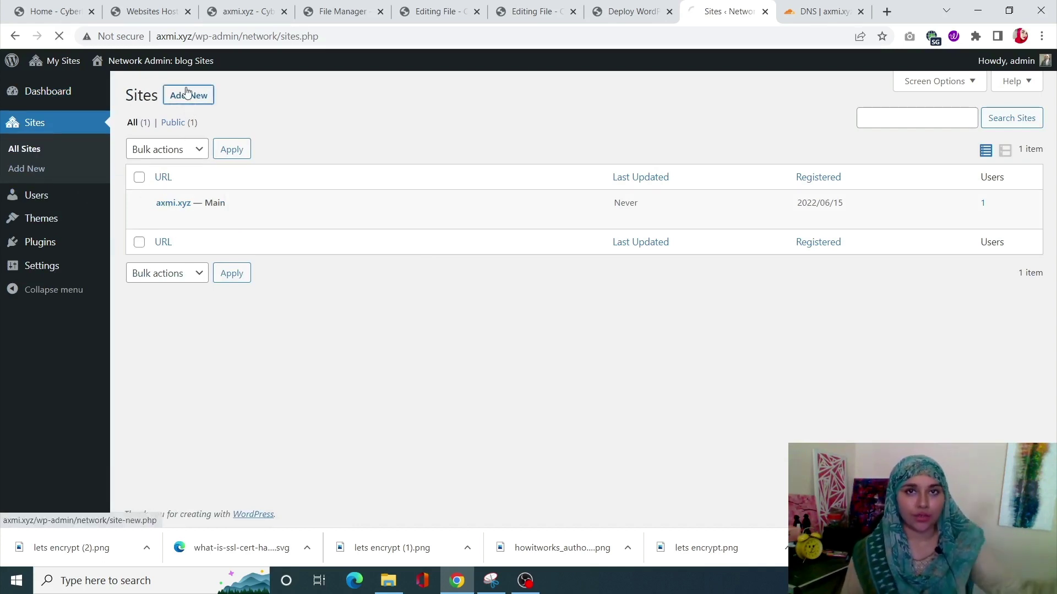
- Add a site with address 'ak', title 'blog page 1', and the admin's e-mail address
{"action": "left_click", "coordinate": [307, 160]}
{"action": "left_click", "coordinate": [351, 202]}
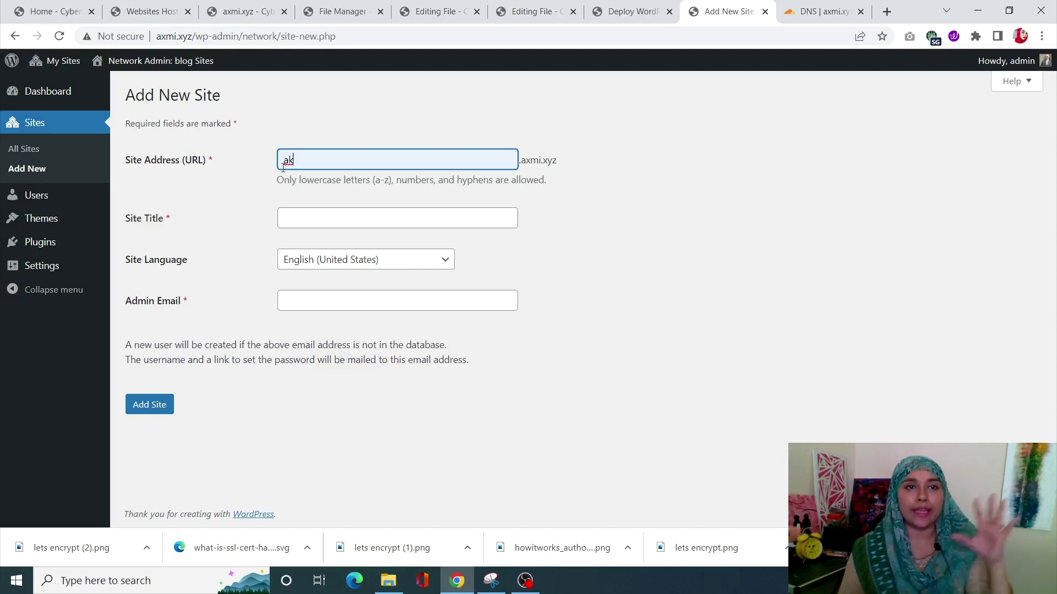
{"action": "left_click", "coordinate": [350, 216]}
{"action": "left_click", "coordinate": [370, 250]}
{"action": "left_click", "coordinate": [368, 302]}
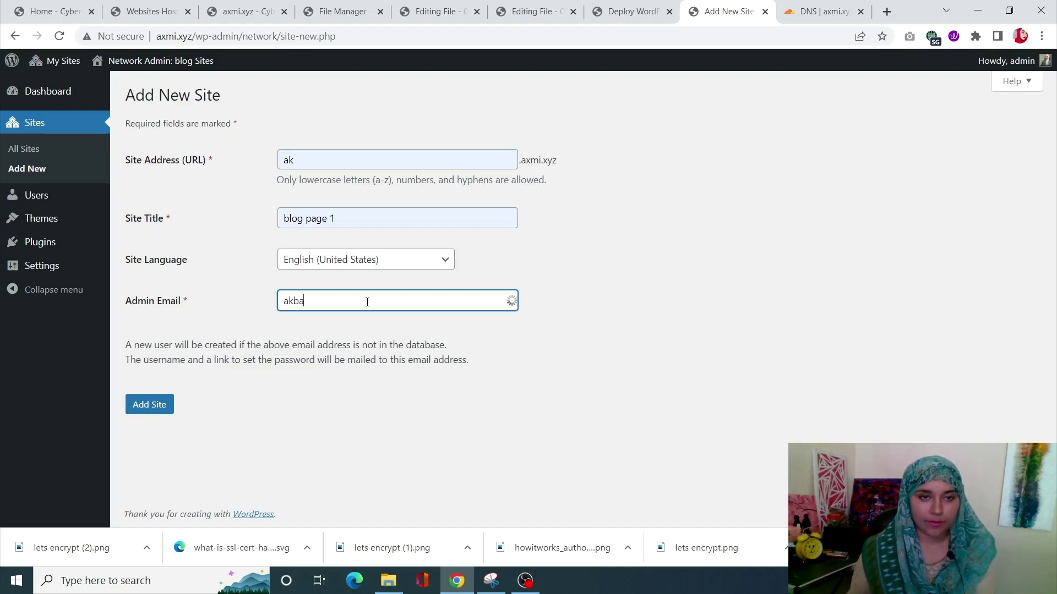
{"action": "left_click", "coordinate": [371, 320]}
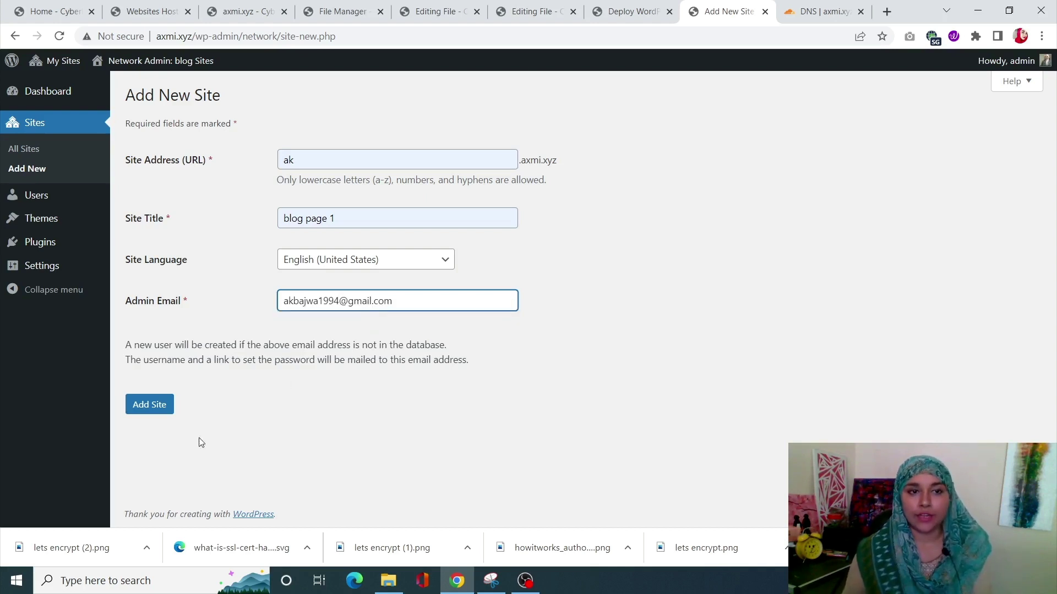
{"action": "left_click", "coordinate": [157, 404]}
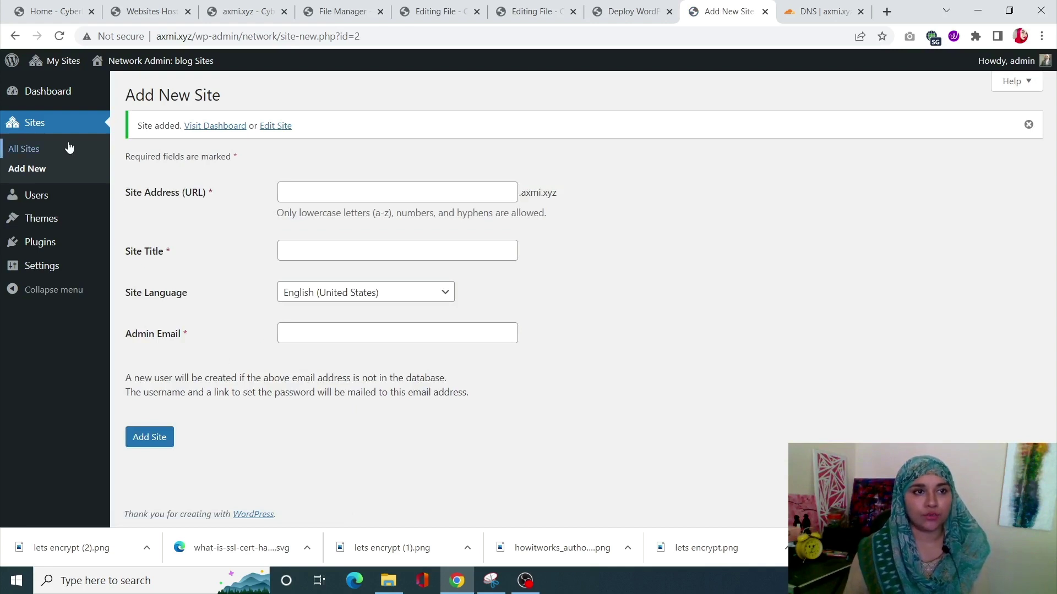
- Return to All Sites and select the new ak.axmi.xyz address in the list
{"action": "left_click", "coordinate": [42, 155]}
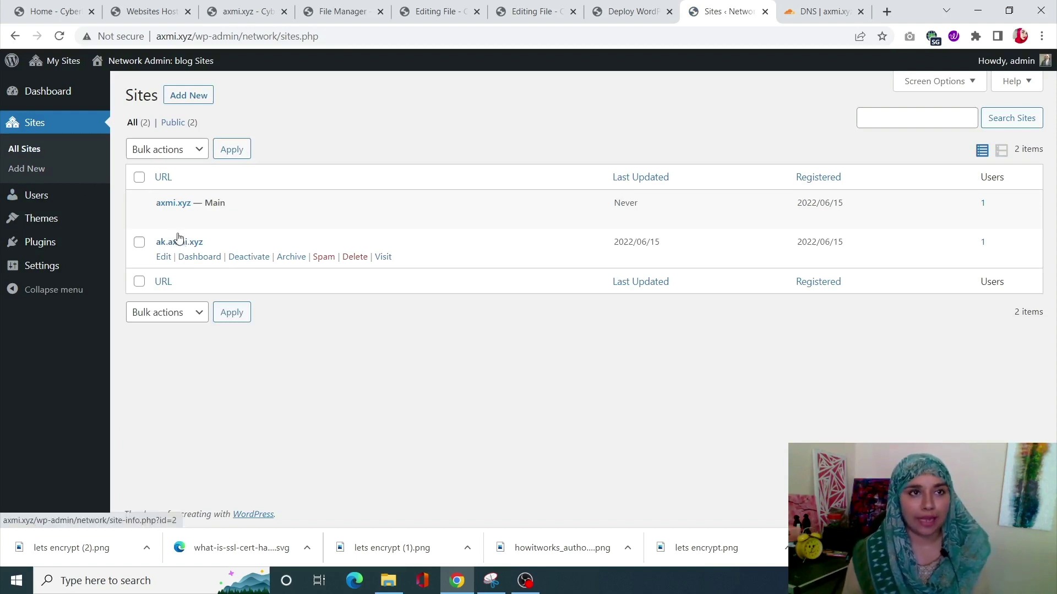
{"action": "mouse_move", "coordinate": [66, 62]}
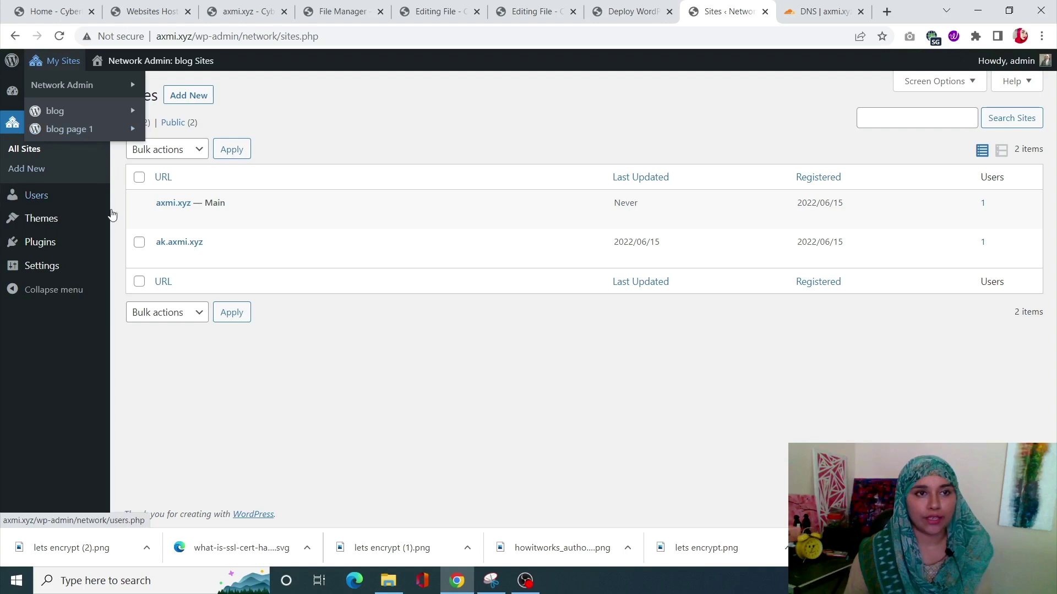
{"action": "mouse_move", "coordinate": [204, 247]}
{"action": "left_click_drag", "start_coordinate": [212, 243], "coordinate": [155, 242]}
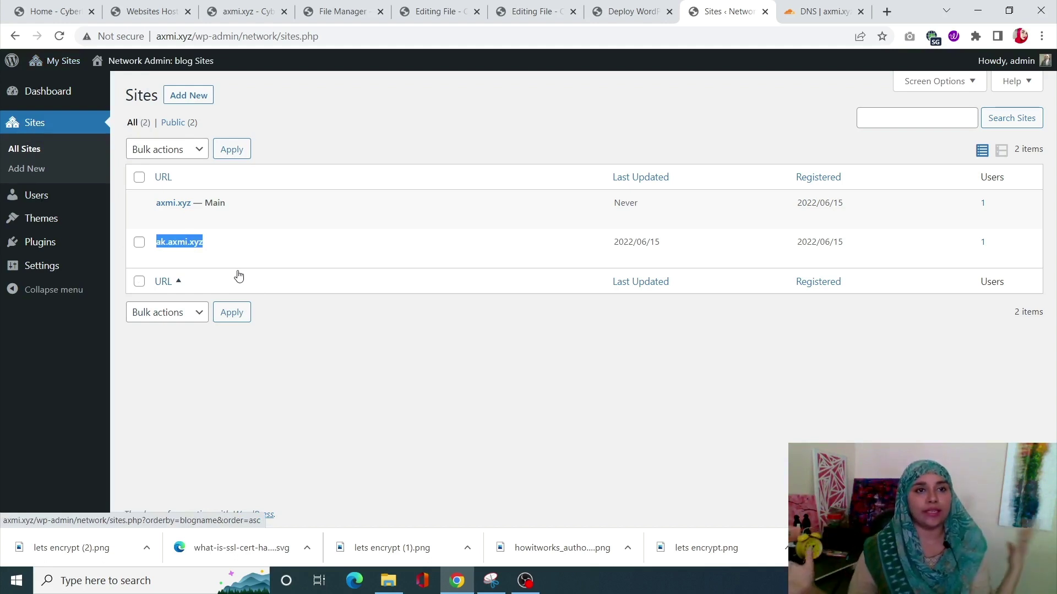
{"action": "mouse_move", "coordinate": [220, 263]}
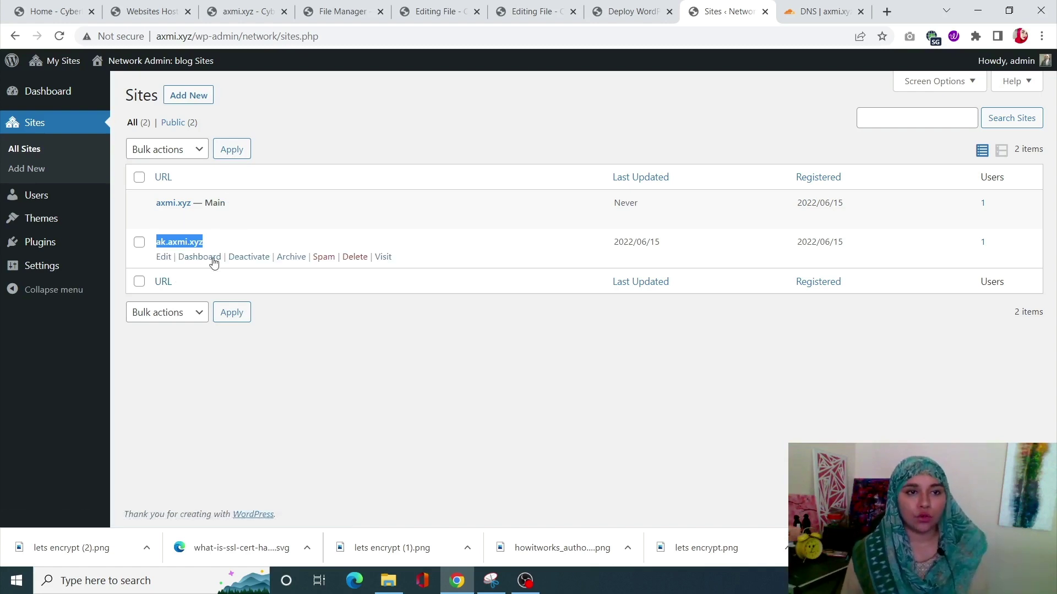
- In CyberPanel, list the WordPress installations and open the manager for the BLOG site
{"action": "left_click", "coordinate": [76, 4]}
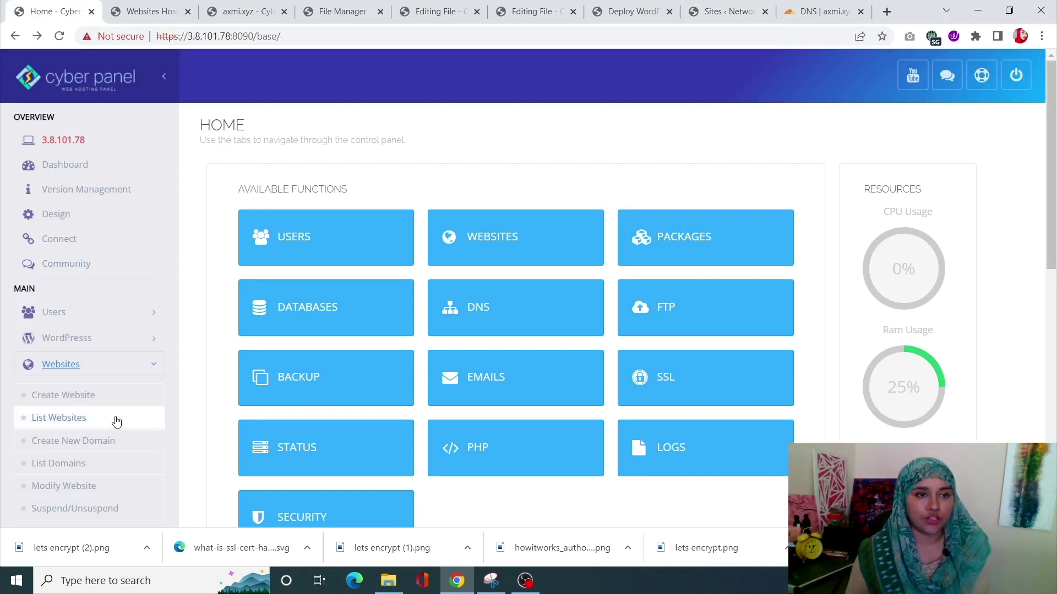
{"action": "left_click", "coordinate": [74, 338]}
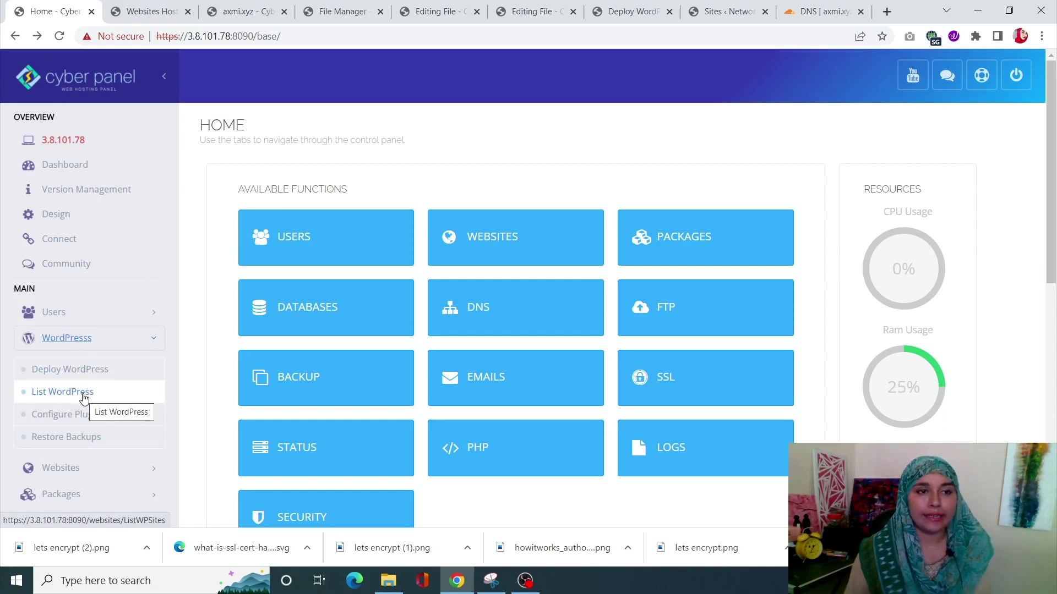
{"action": "left_click", "coordinate": [83, 394]}
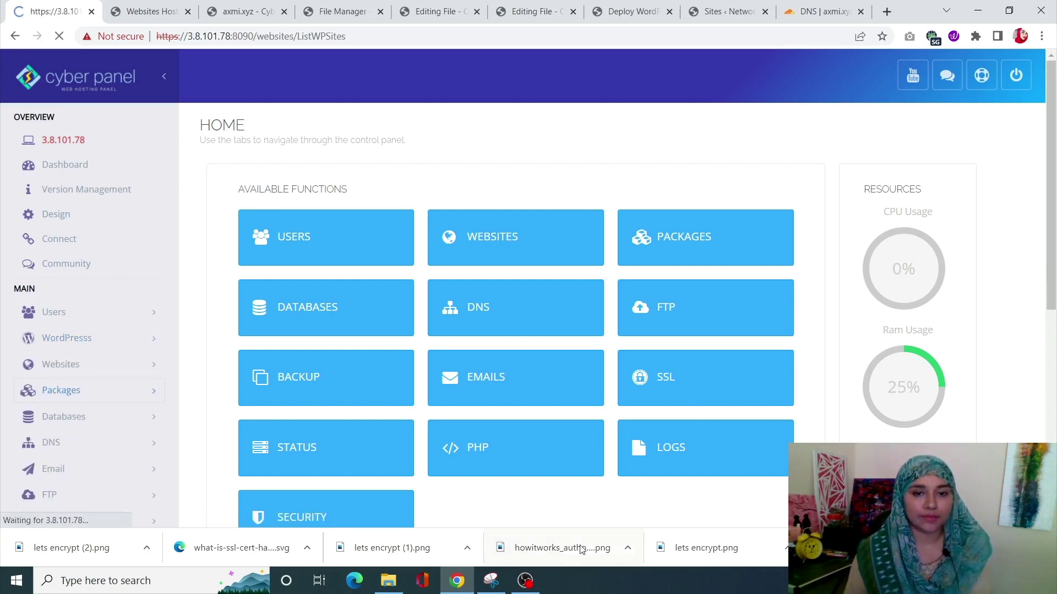
{"action": "left_click", "coordinate": [525, 582]}
{"action": "left_click", "coordinate": [525, 582]}
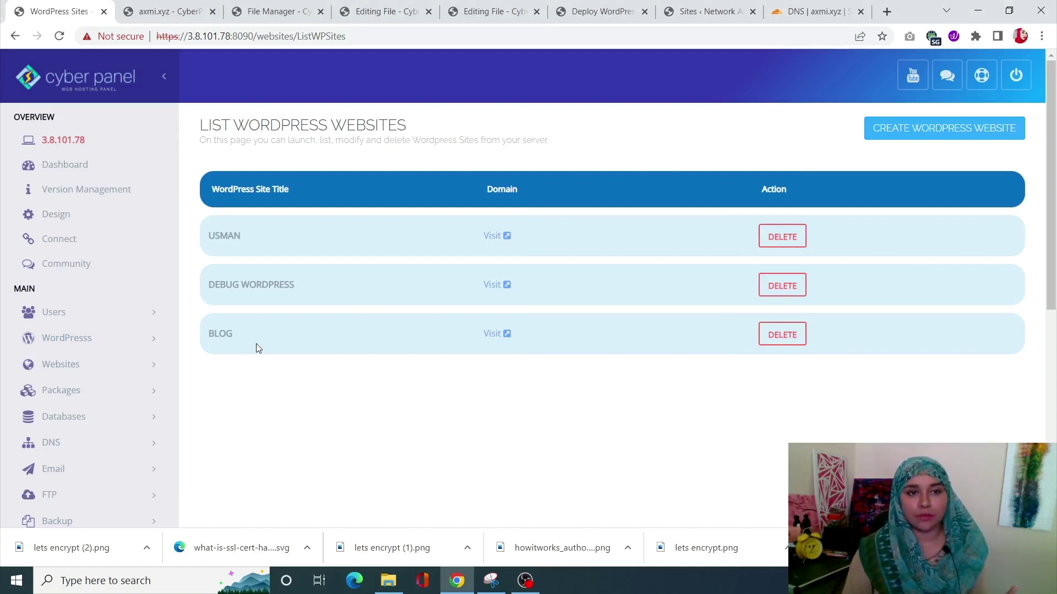
{"action": "left_click", "coordinate": [221, 334]}
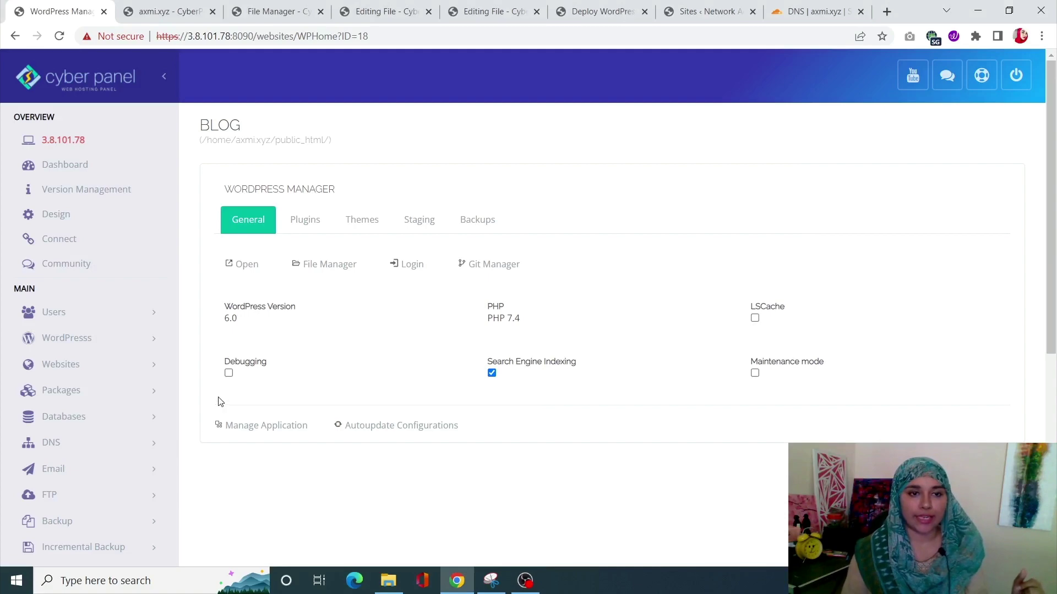
- On the axmi.xyz website page, scroll to the Domains section and choose Add Domains
{"action": "left_click", "coordinate": [165, 11]}
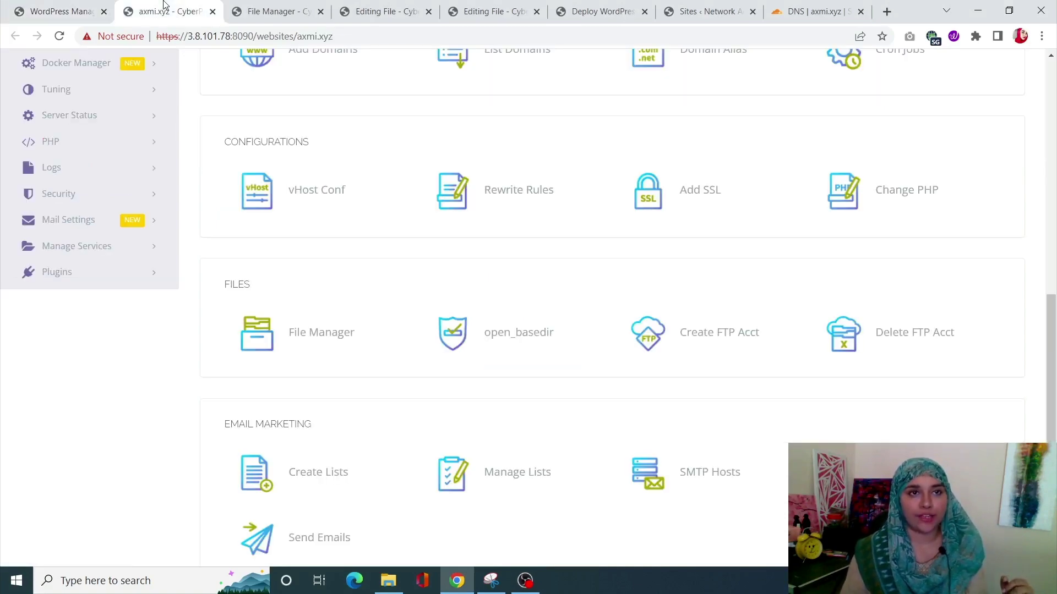
{"action": "scroll", "coordinate": [378, 248], "scroll_direction": "up", "scroll_amount": 11}
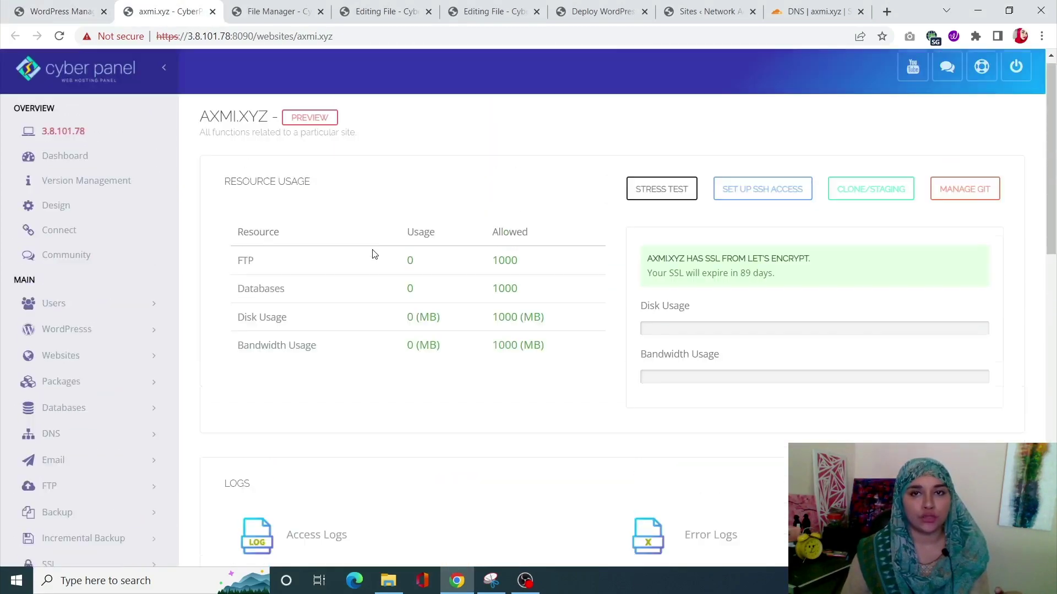
{"action": "left_click_drag", "start_coordinate": [1051, 122], "coordinate": [1053, 262]}
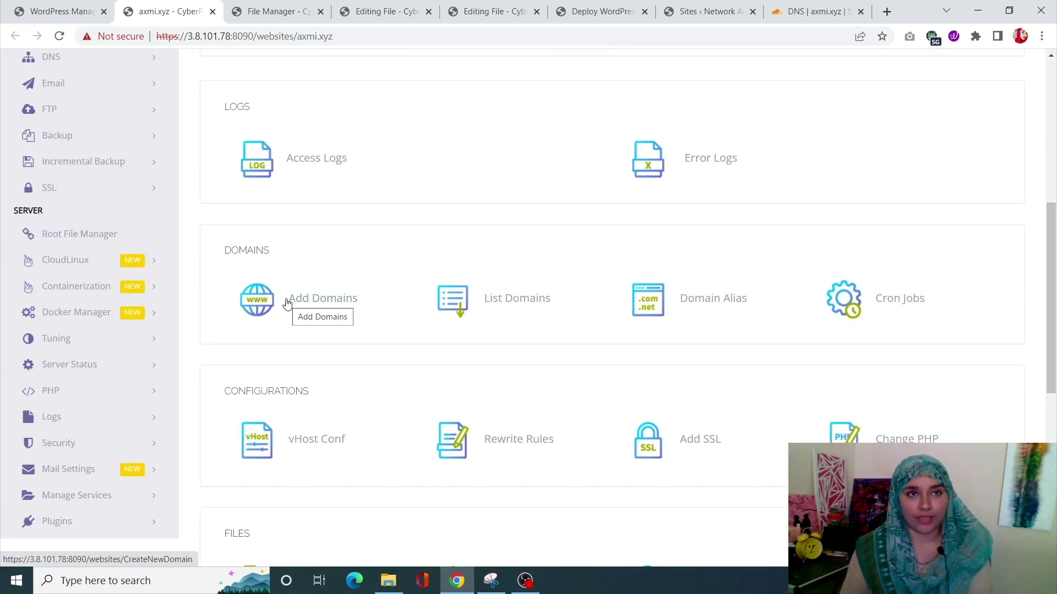
{"action": "left_click", "coordinate": [287, 304]}
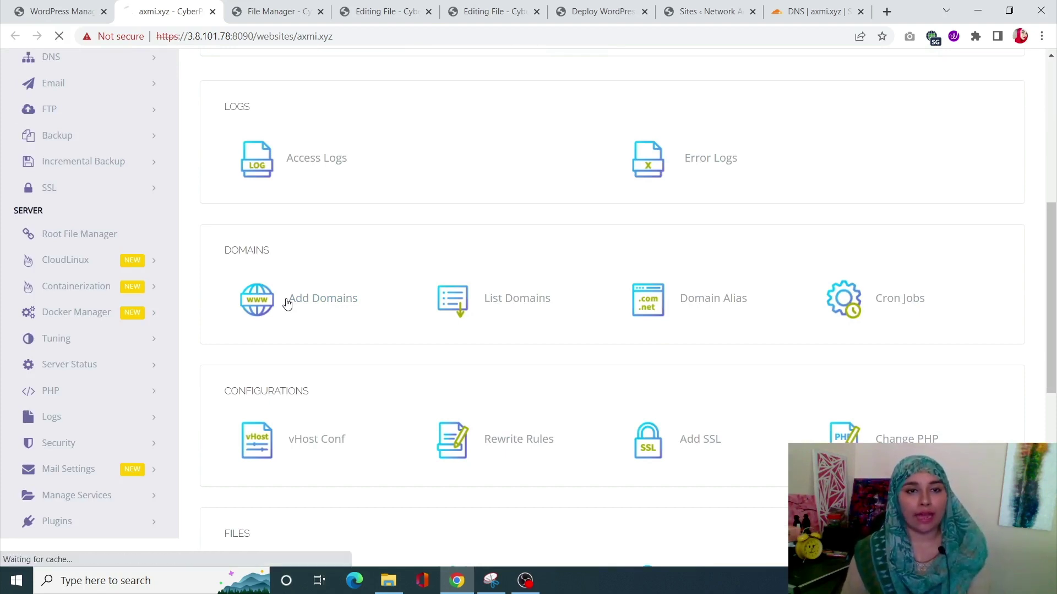
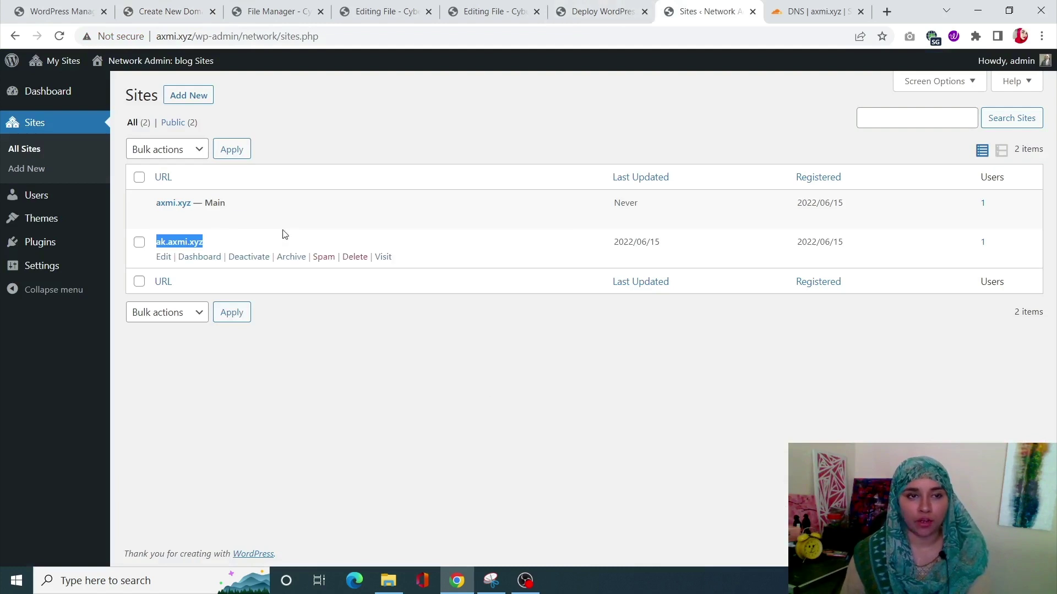
- Enter ak.axmi.xyz as the child domain name with path public_html
{"action": "left_click", "coordinate": [158, 9]}
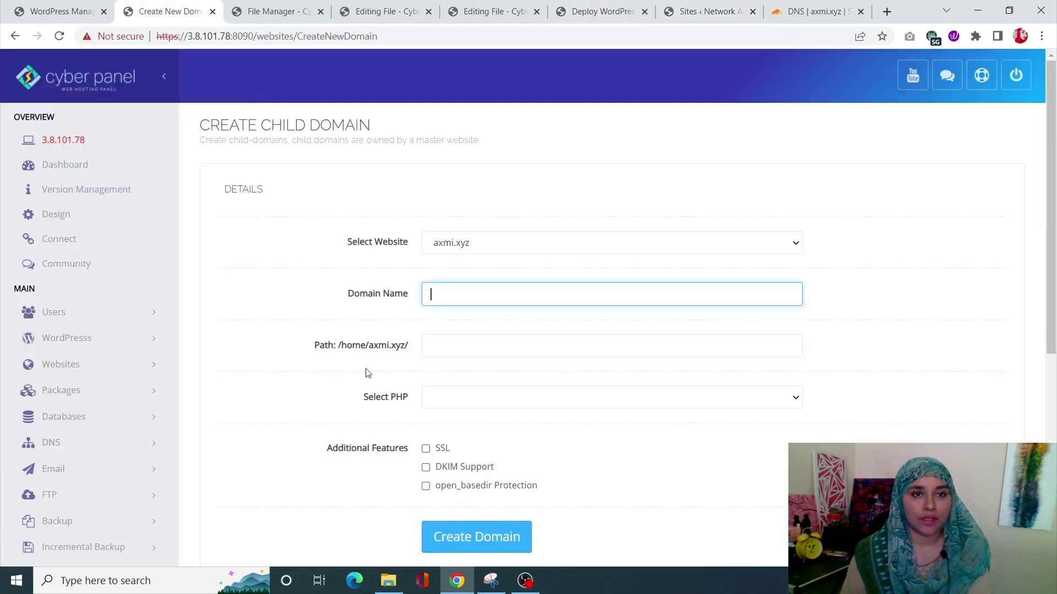
{"action": "type", "text": "ak.axmi.xyz"}
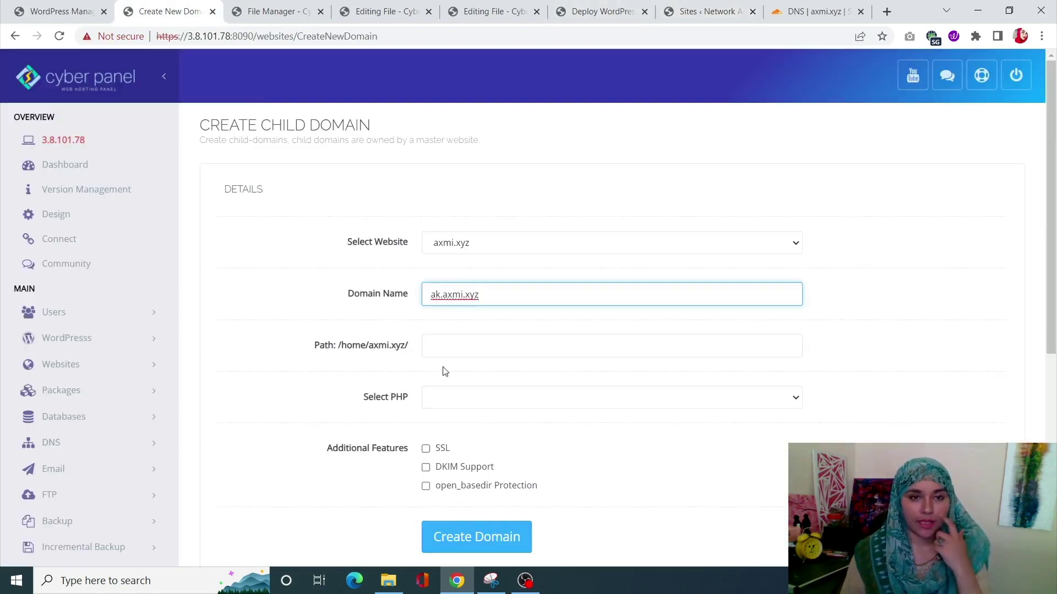
{"action": "left_click", "coordinate": [447, 351]}
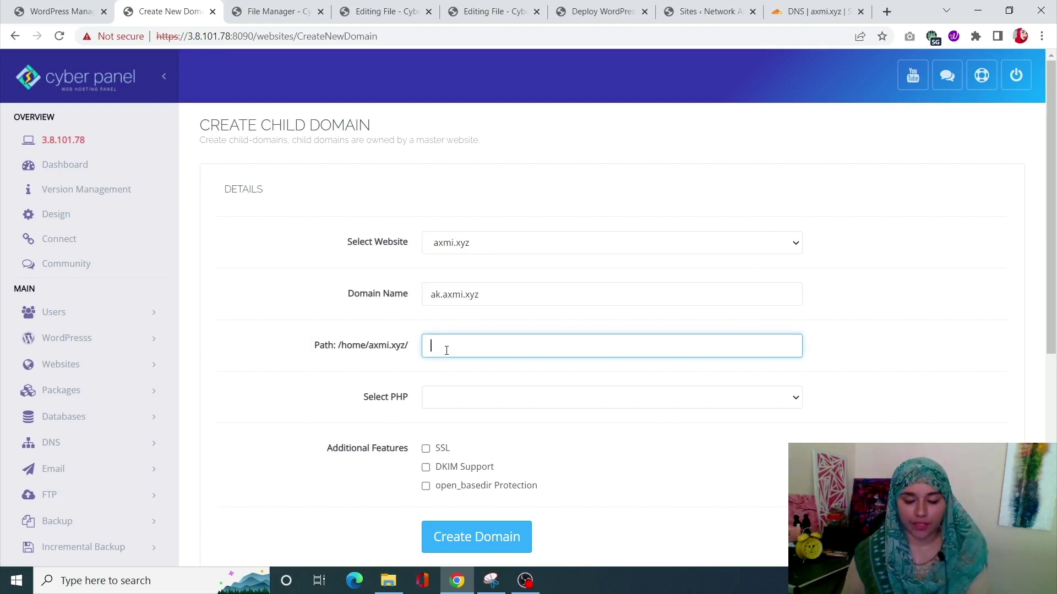
{"action": "type", "text": "publ"}
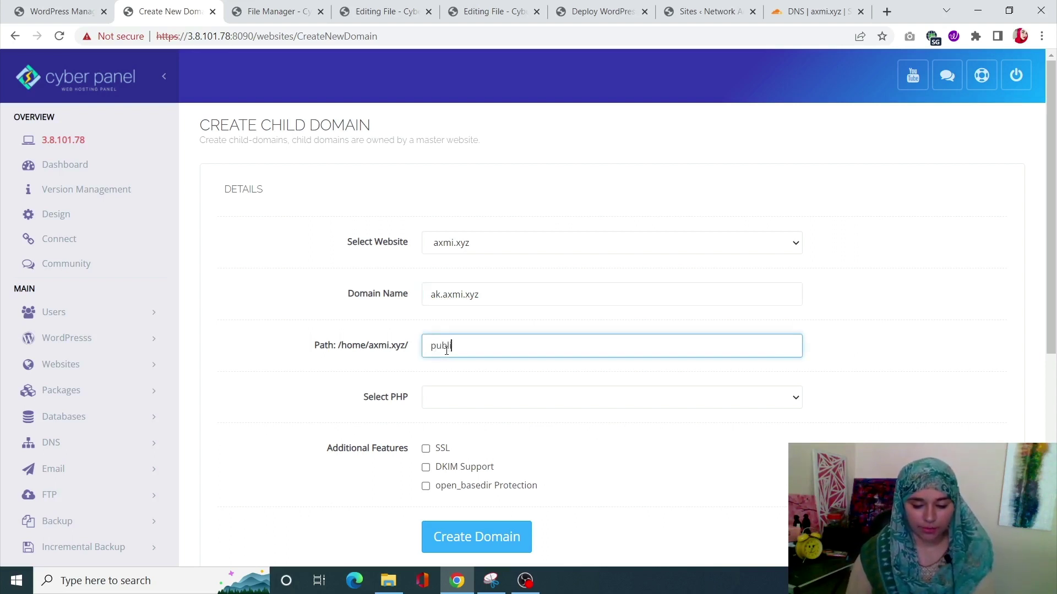
{"action": "type", "text": "ic_h"}
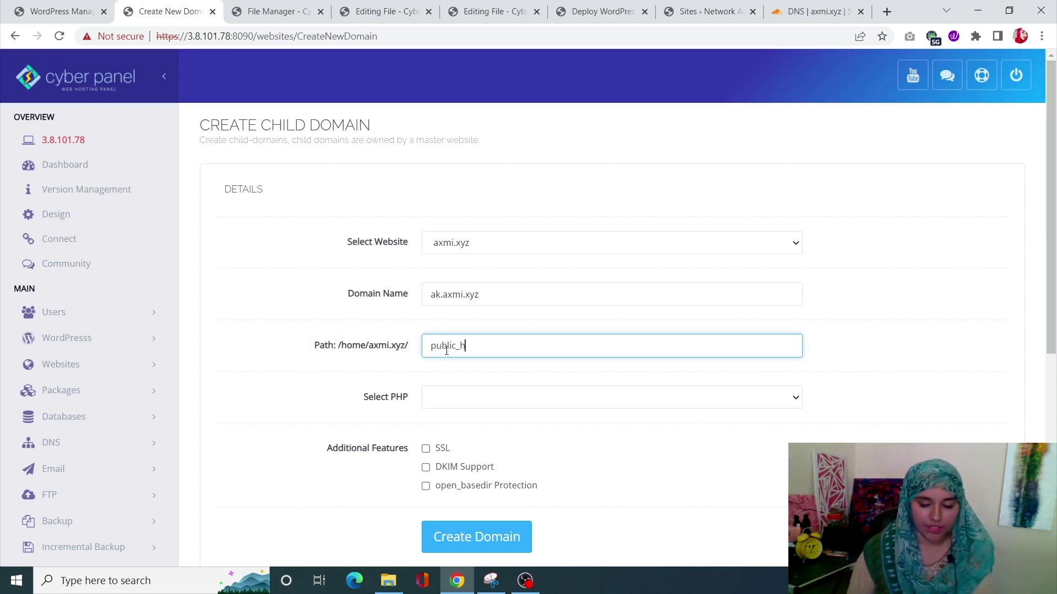
{"action": "type", "text": "tml"}
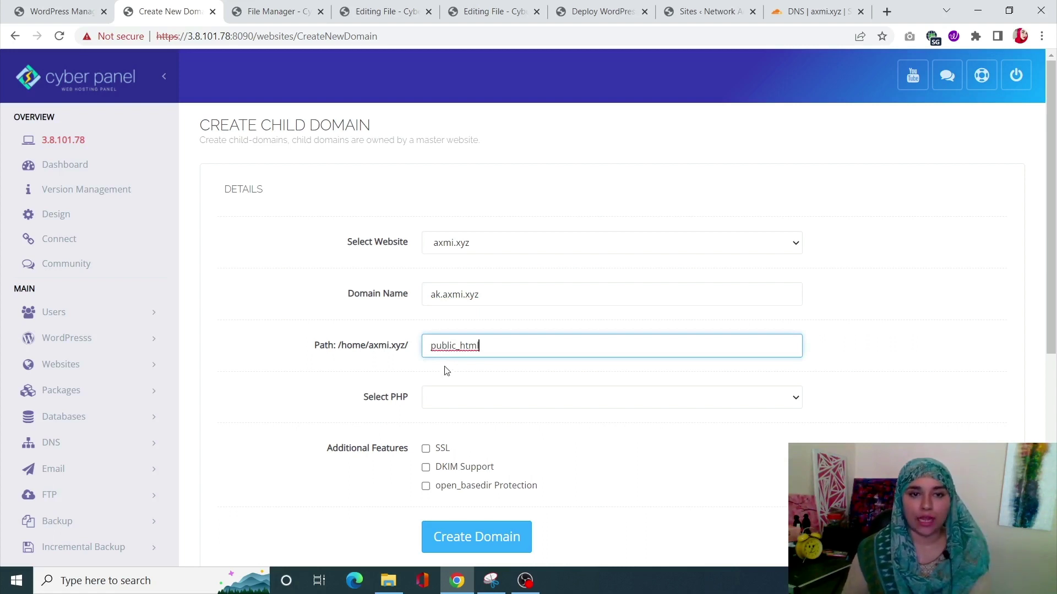
- Choose PHP 7.4 and create the ak.axmi.xyz child domain
{"action": "left_click", "coordinate": [451, 401]}
{"action": "left_click", "coordinate": [463, 451]}
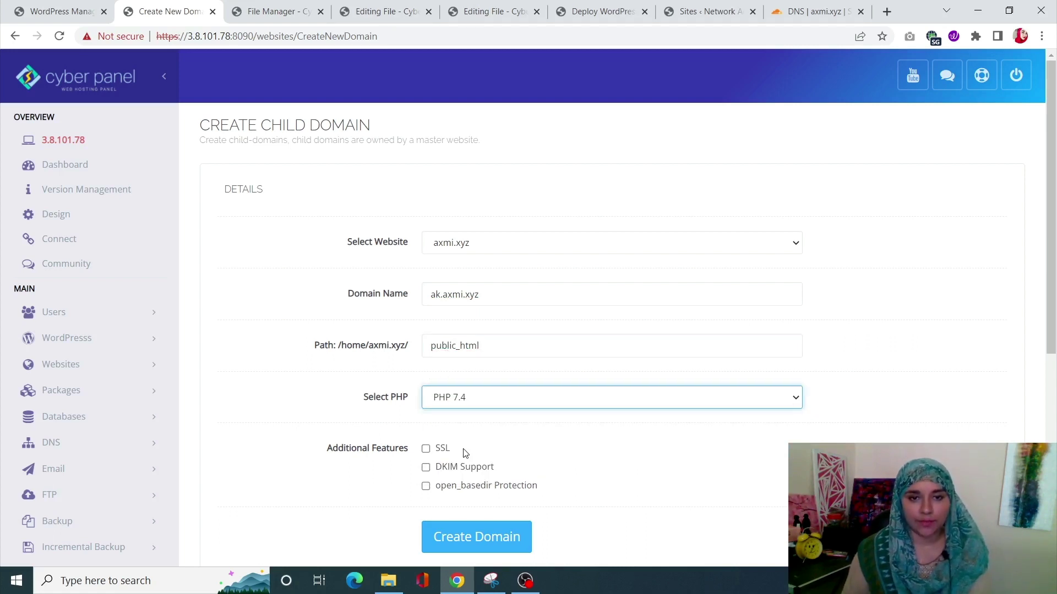
{"action": "scroll", "coordinate": [464, 450], "scroll_direction": "down", "scroll_amount": 2}
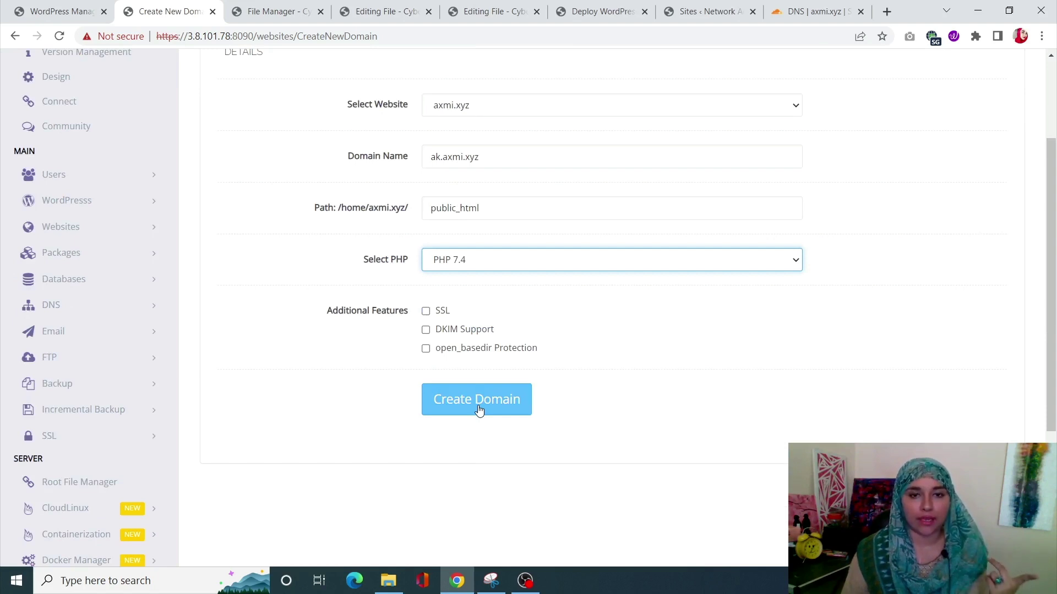
{"action": "left_click", "coordinate": [478, 403]}
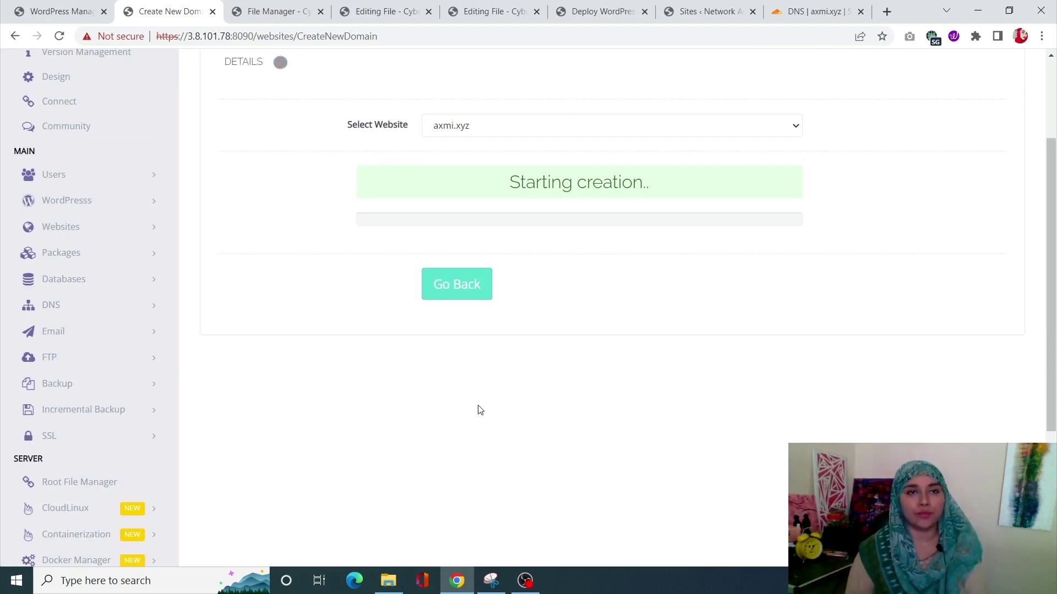
{"action": "scroll", "coordinate": [479, 410], "scroll_direction": "up", "scroll_amount": 2}
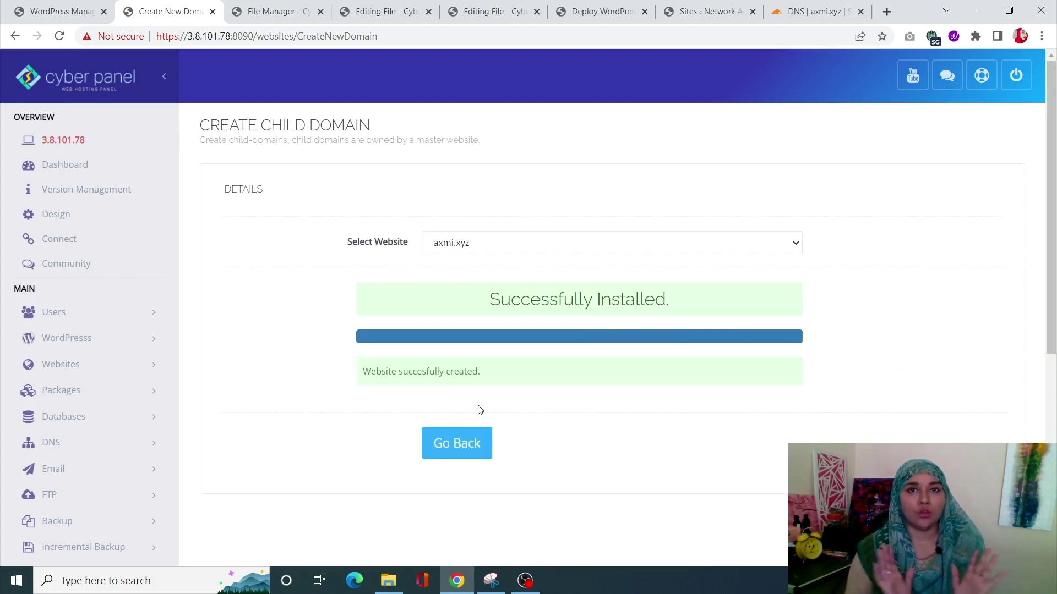
- Return to the WordPress Network Admin Sites list and clear the ak.axmi.xyz text selection
{"action": "left_click", "coordinate": [691, 11]}
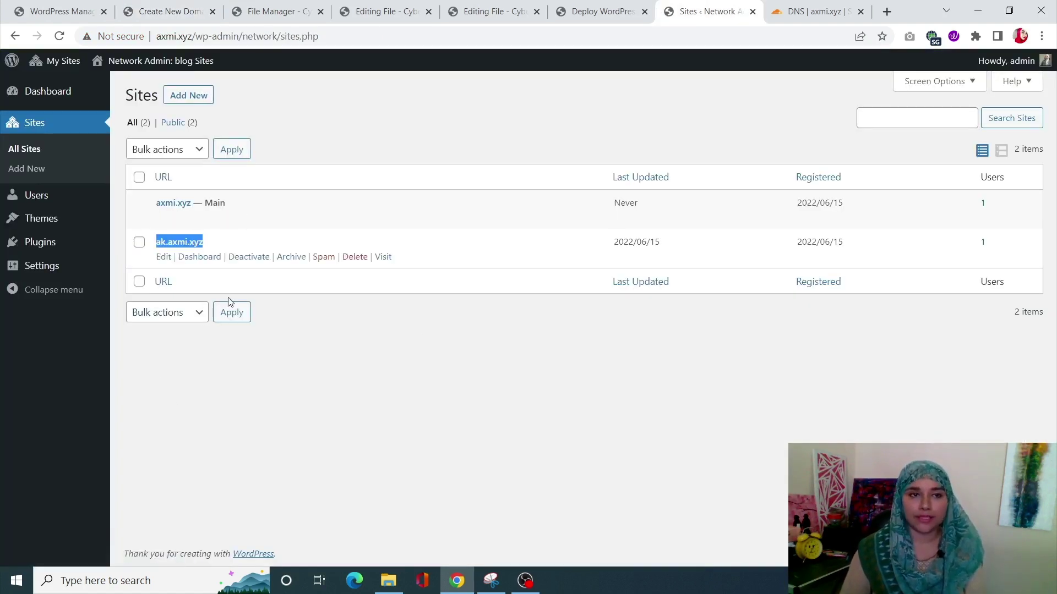
{"action": "left_click", "coordinate": [325, 399]}
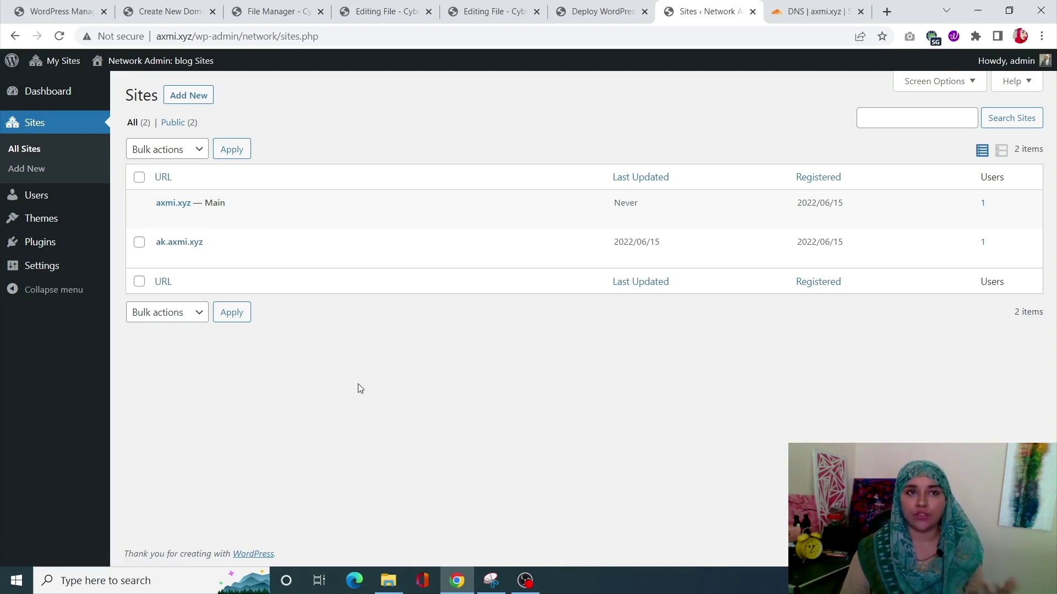
{"action": "mouse_move", "coordinate": [236, 264]}
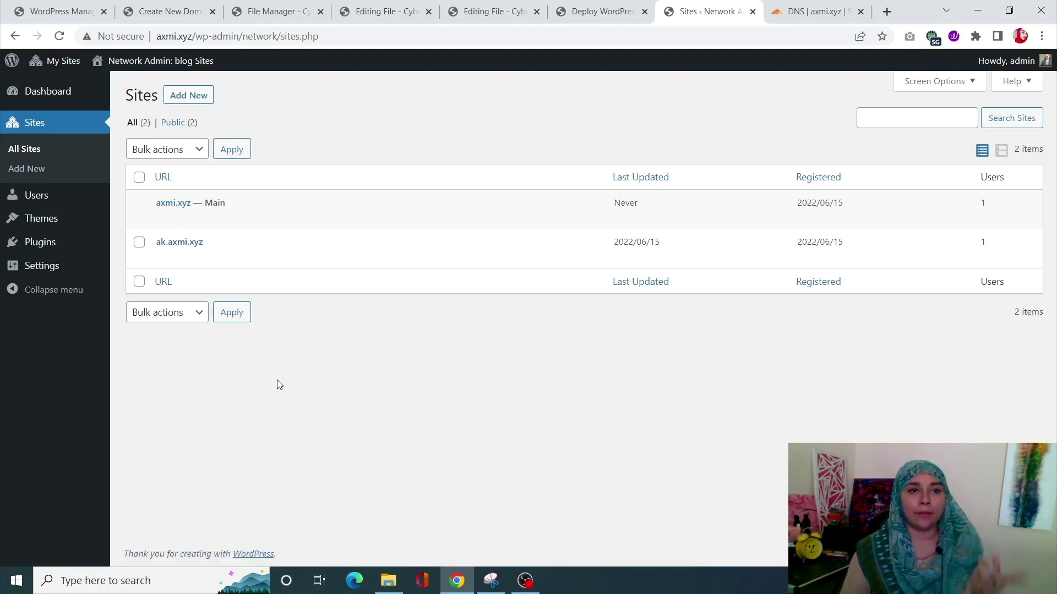
{"action": "mouse_move", "coordinate": [170, 206]}
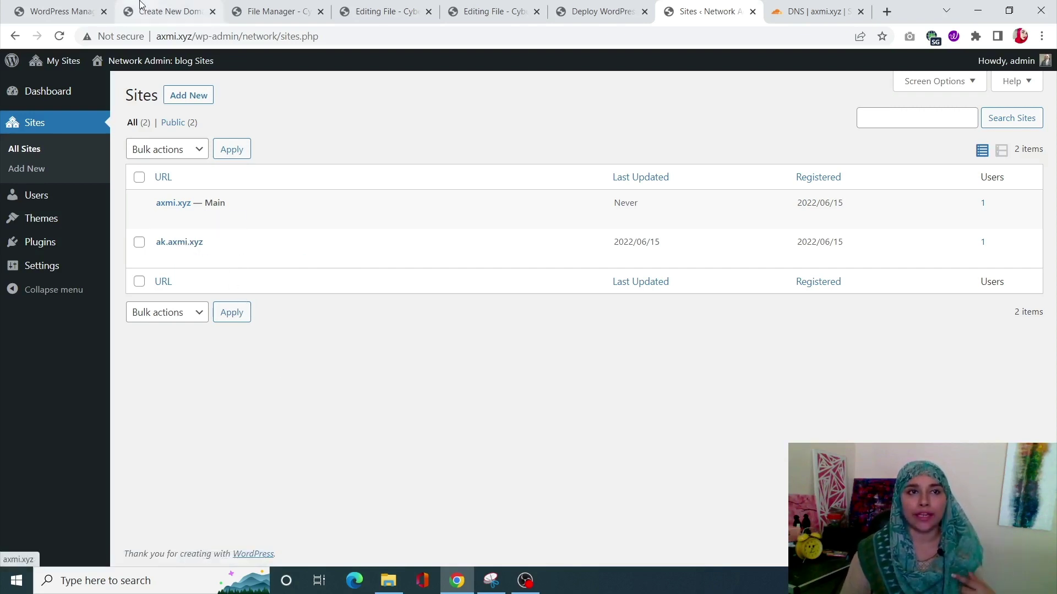